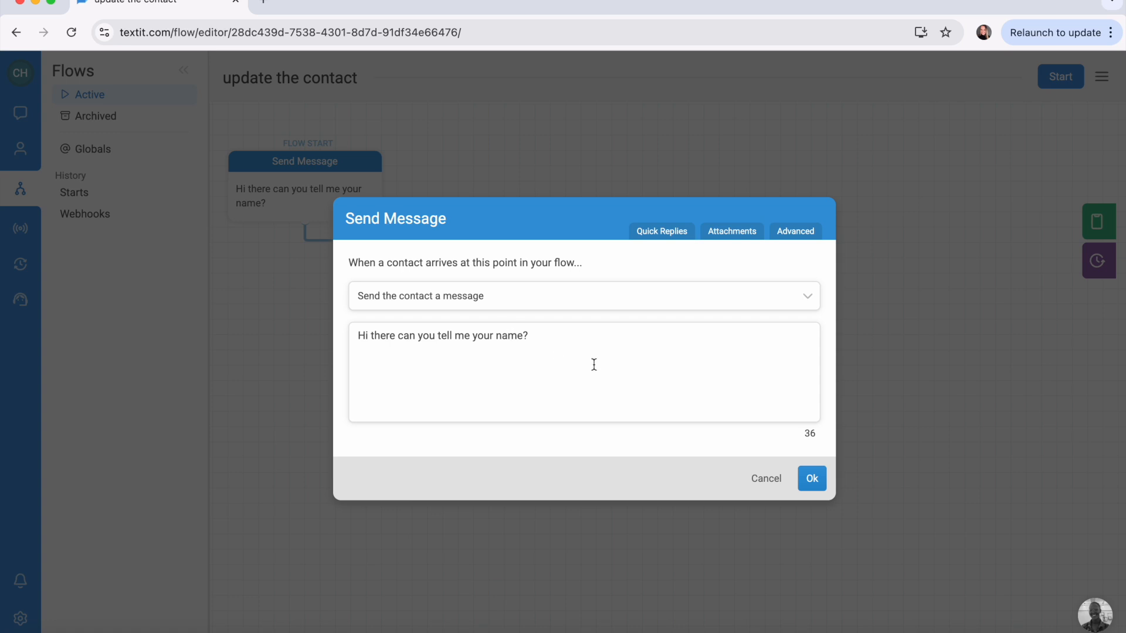
# Step: Keep the name question as a Send Message action, save it, and open the reply step's settings
pyautogui.click(706, 303)
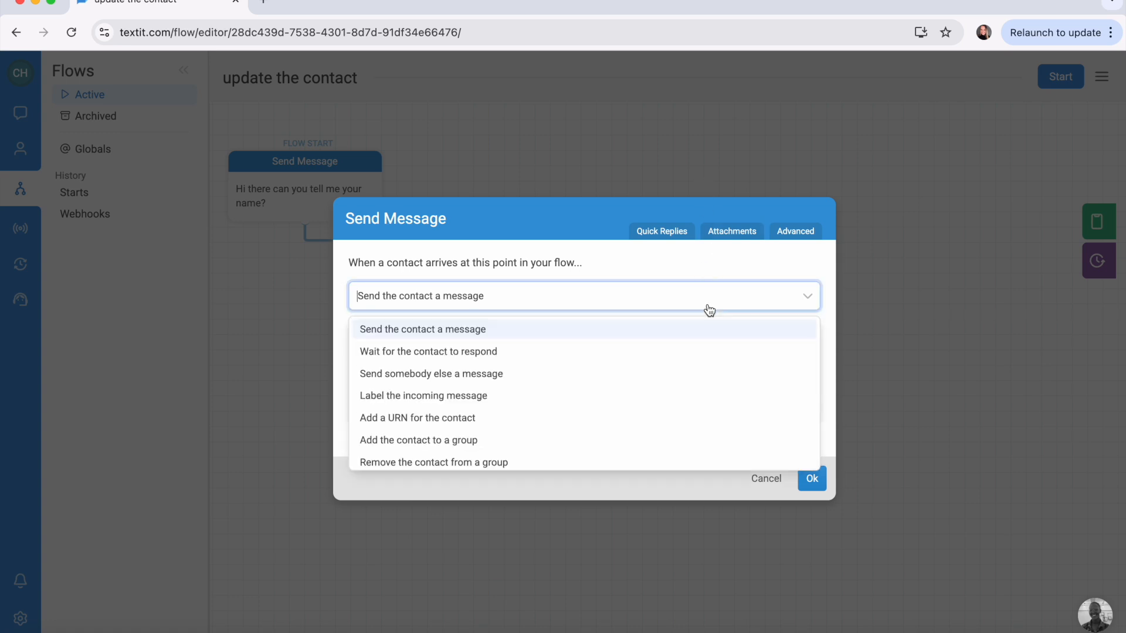
pyautogui.click(600, 329)
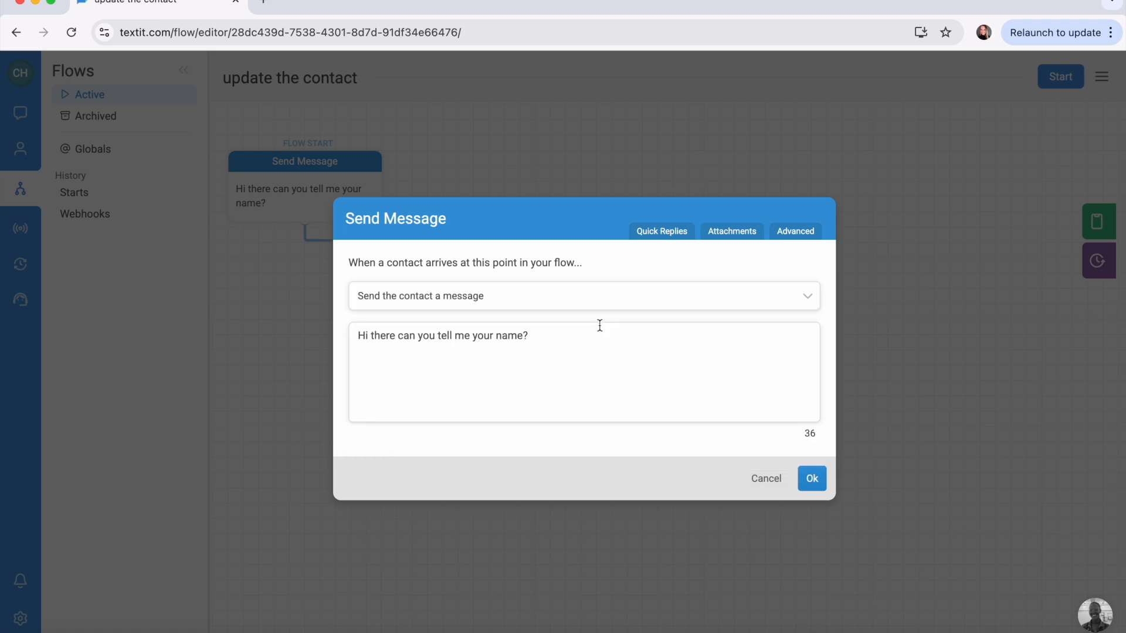
pyautogui.click(818, 482)
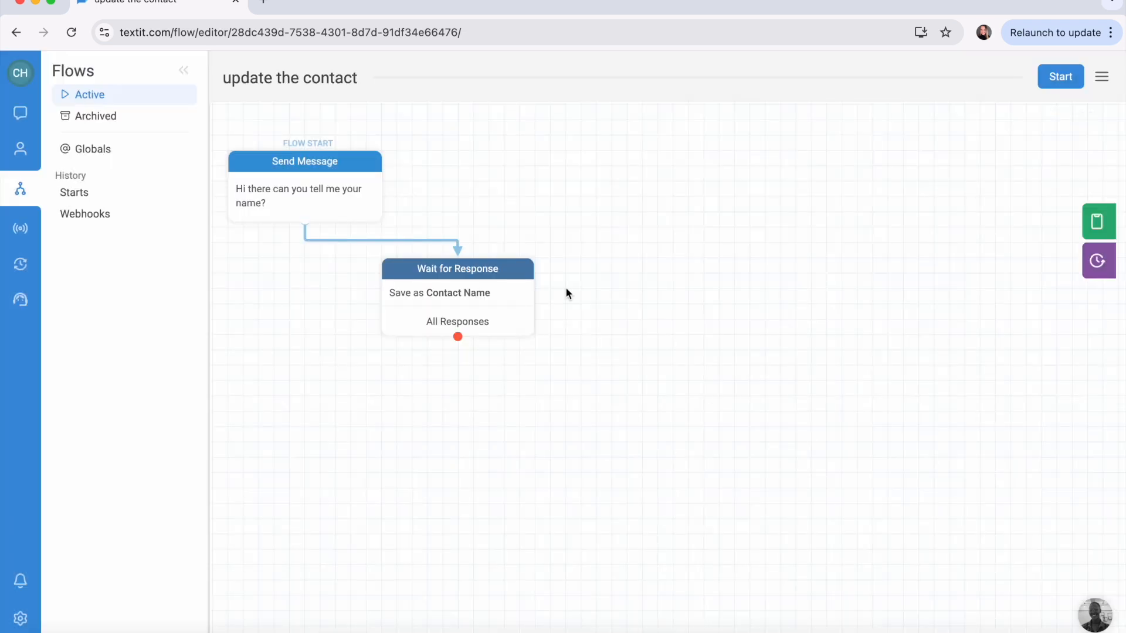
pyautogui.click(467, 265)
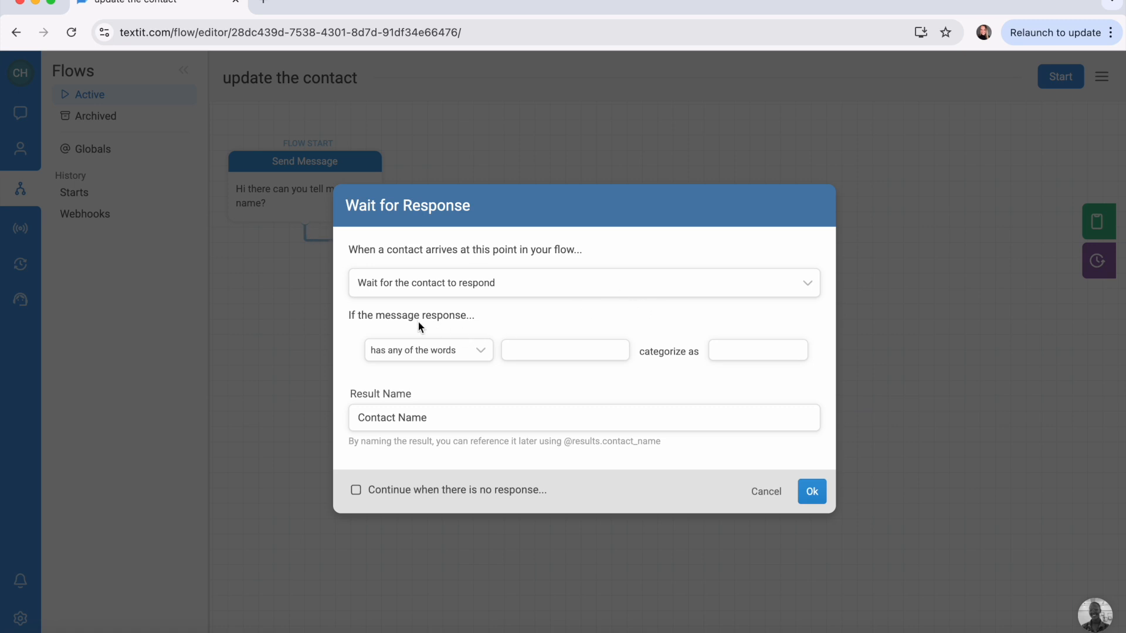
pyautogui.click(479, 354)
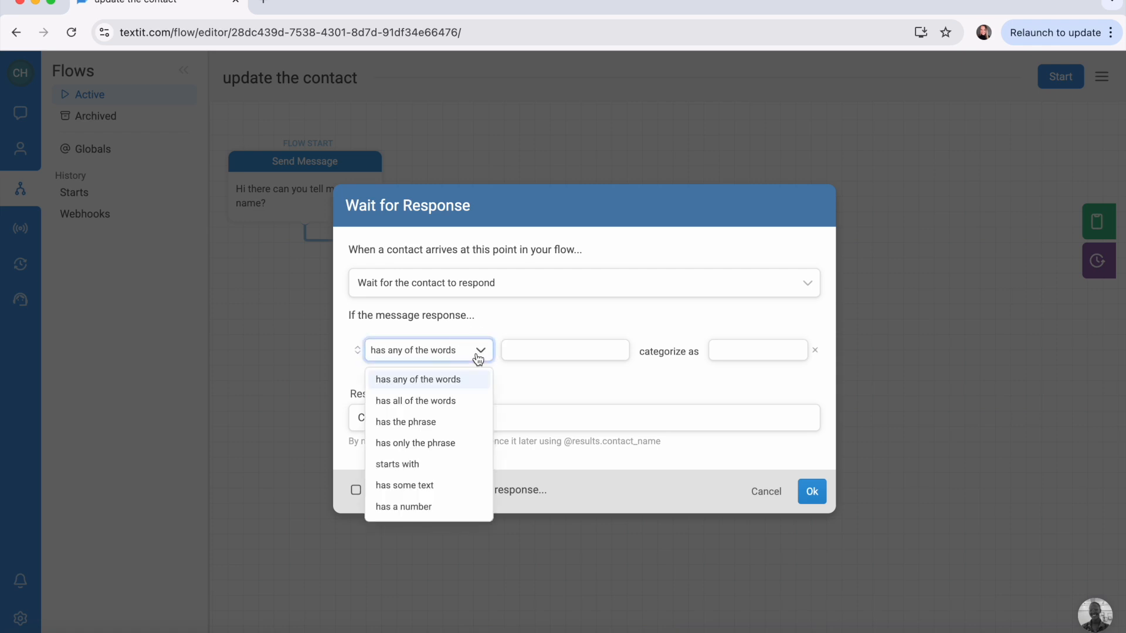
pyautogui.click(471, 380)
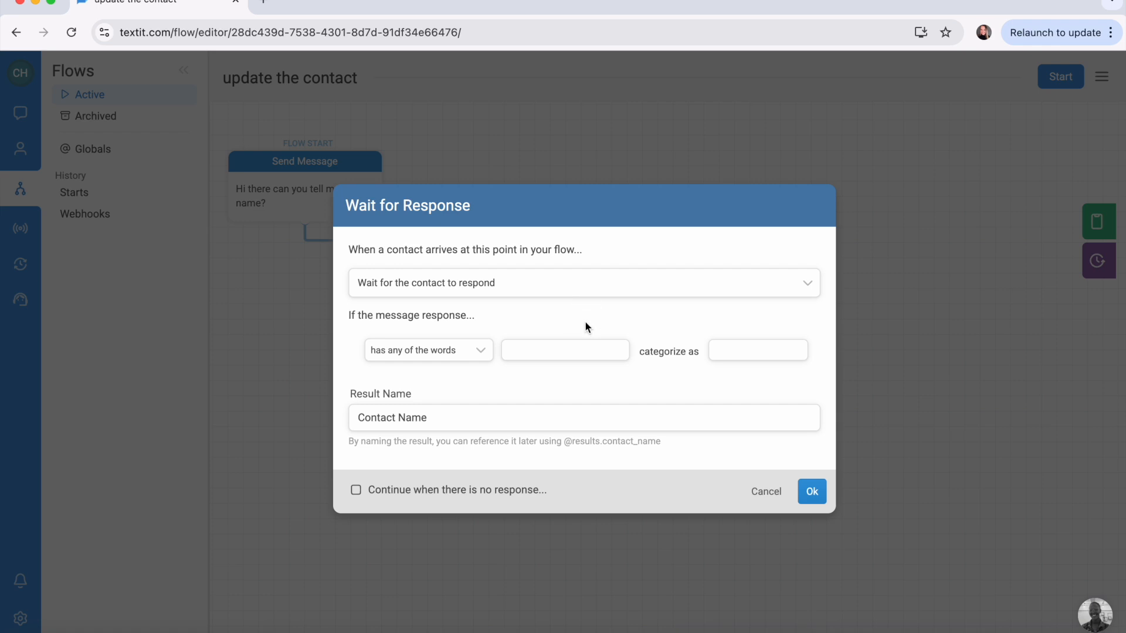
pyautogui.click(474, 414)
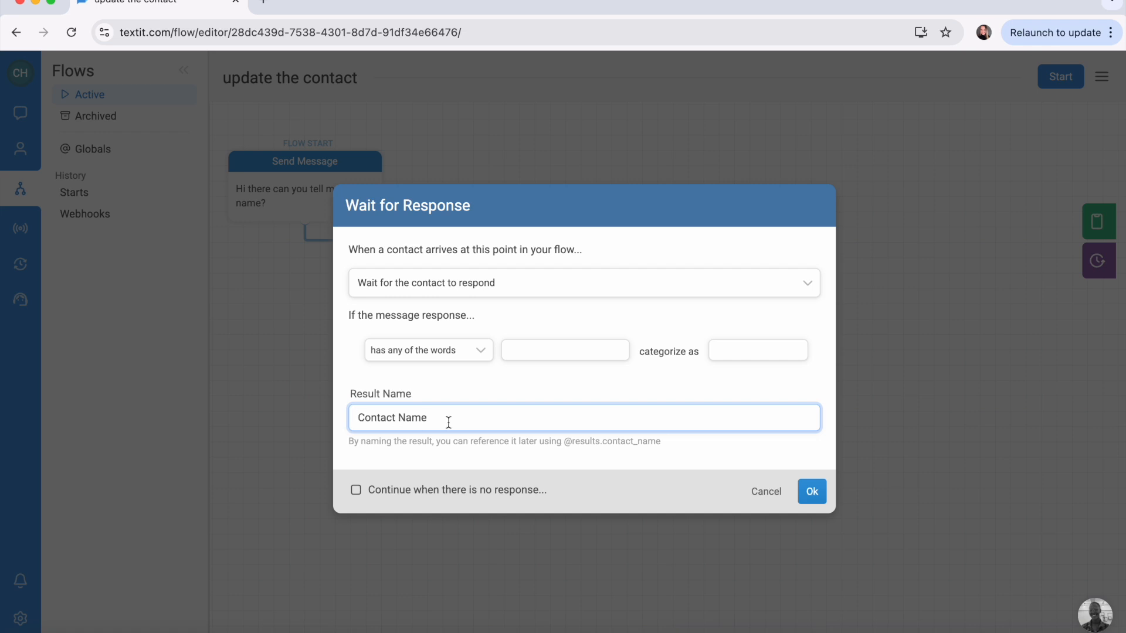
pyautogui.click(812, 493)
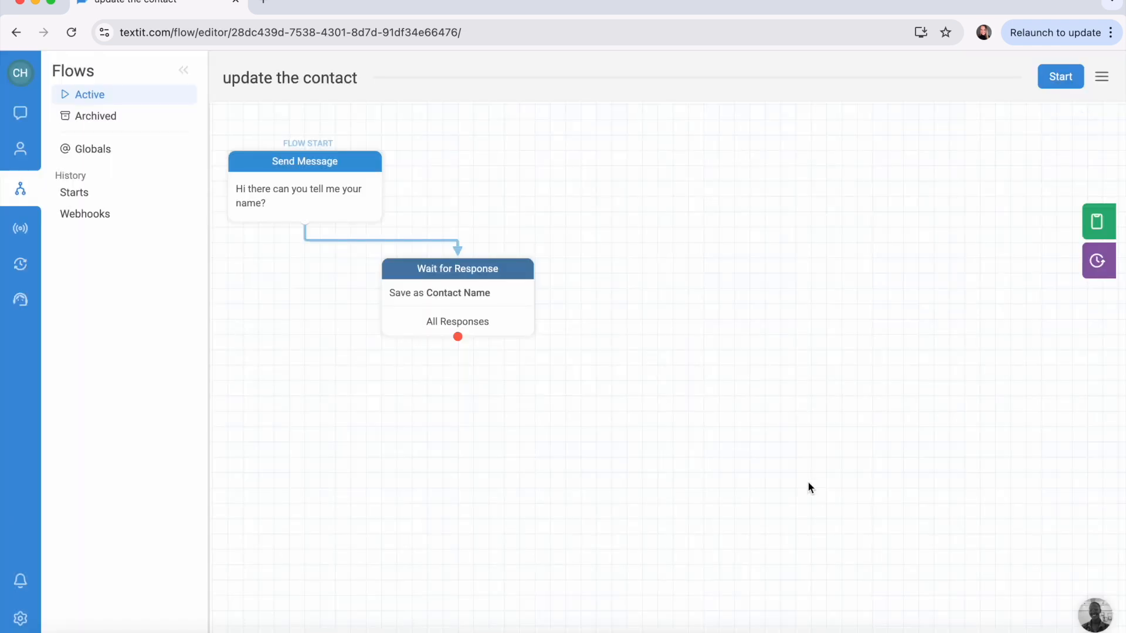
pyautogui.moveTo(458, 336); pyautogui.dragTo(473, 358)
pyautogui.click(804, 295)
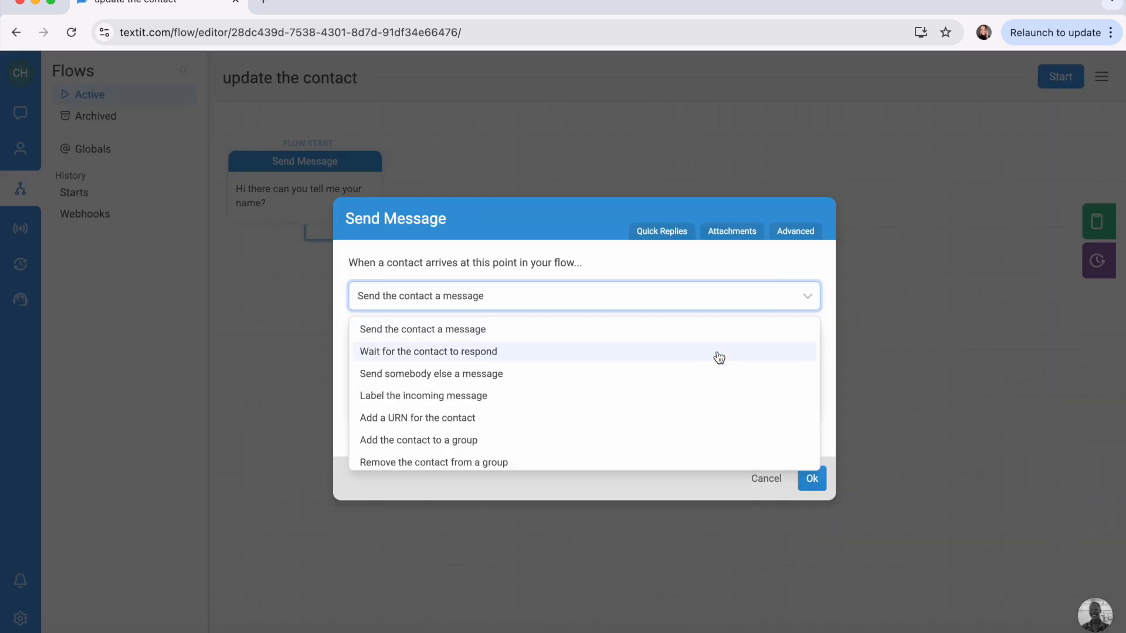
pyautogui.scroll(-3, 719, 358)
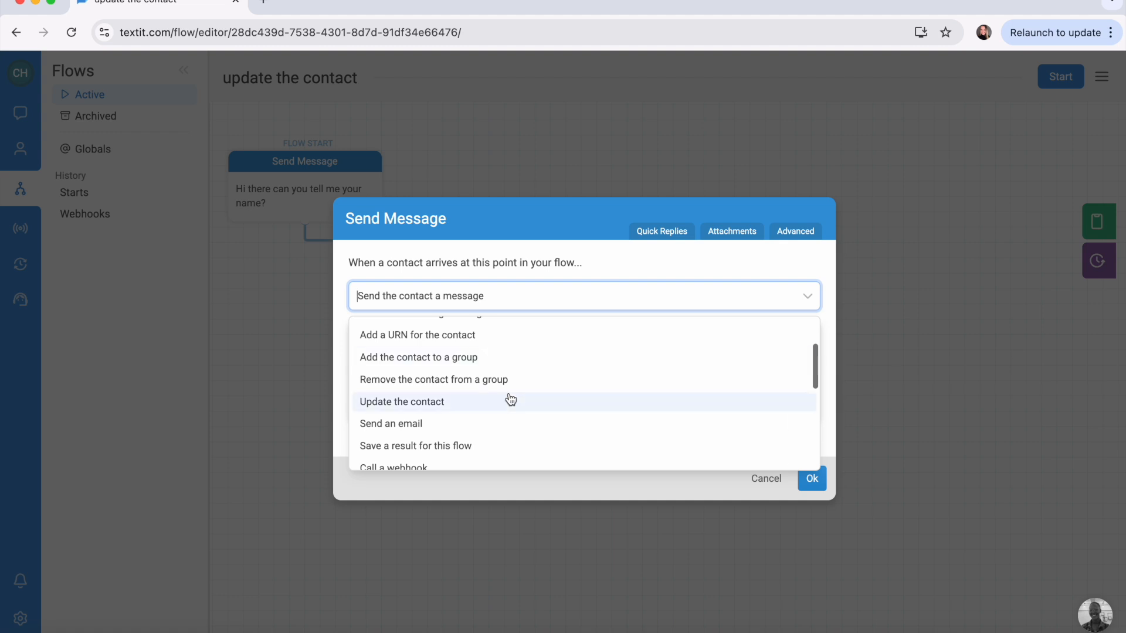
pyautogui.click(510, 399)
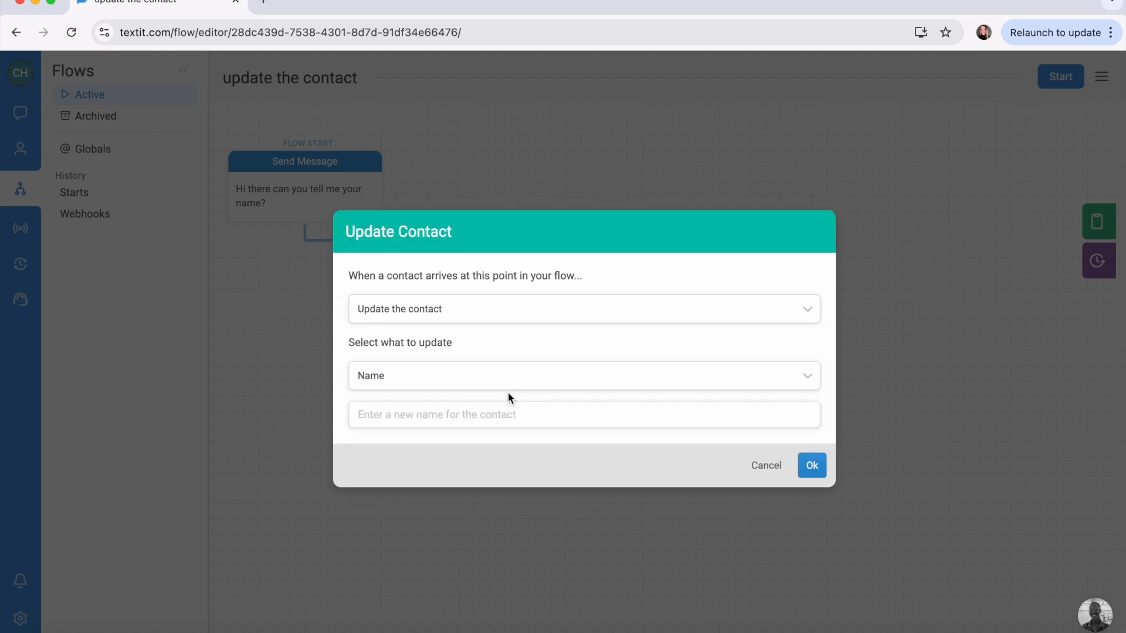
pyautogui.click(430, 381)
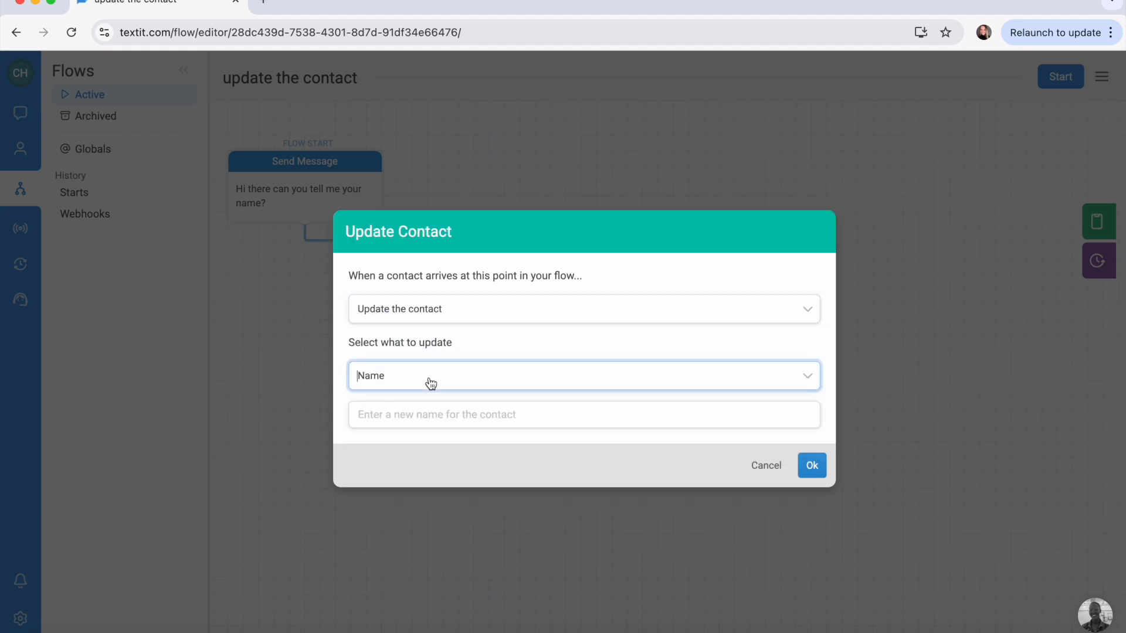
pyautogui.click(403, 416)
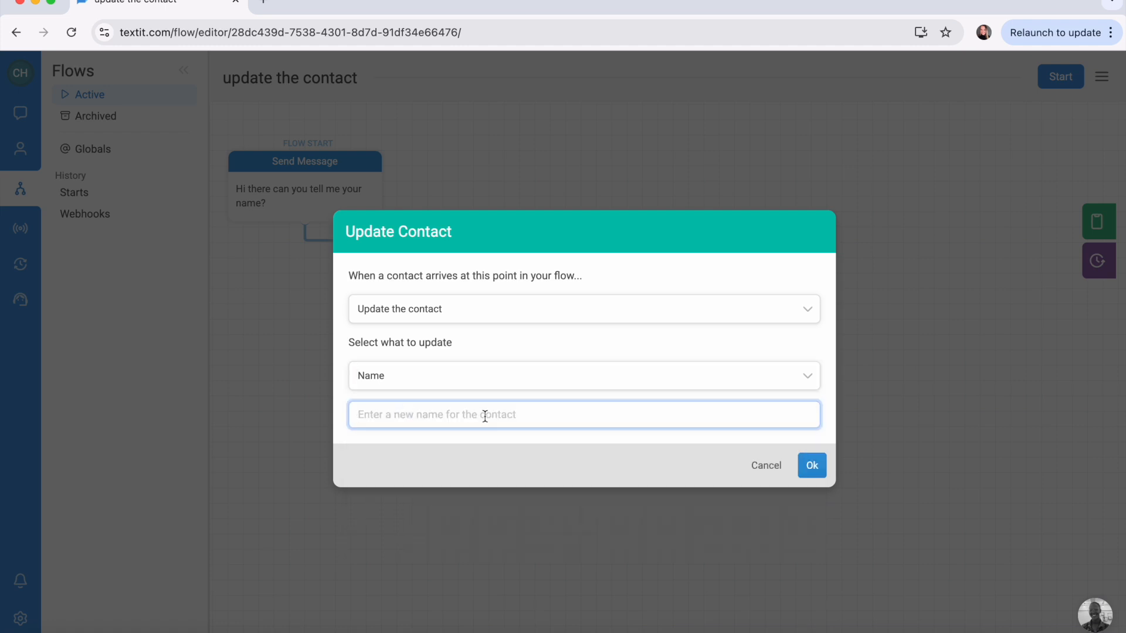
pyautogui.write('@')
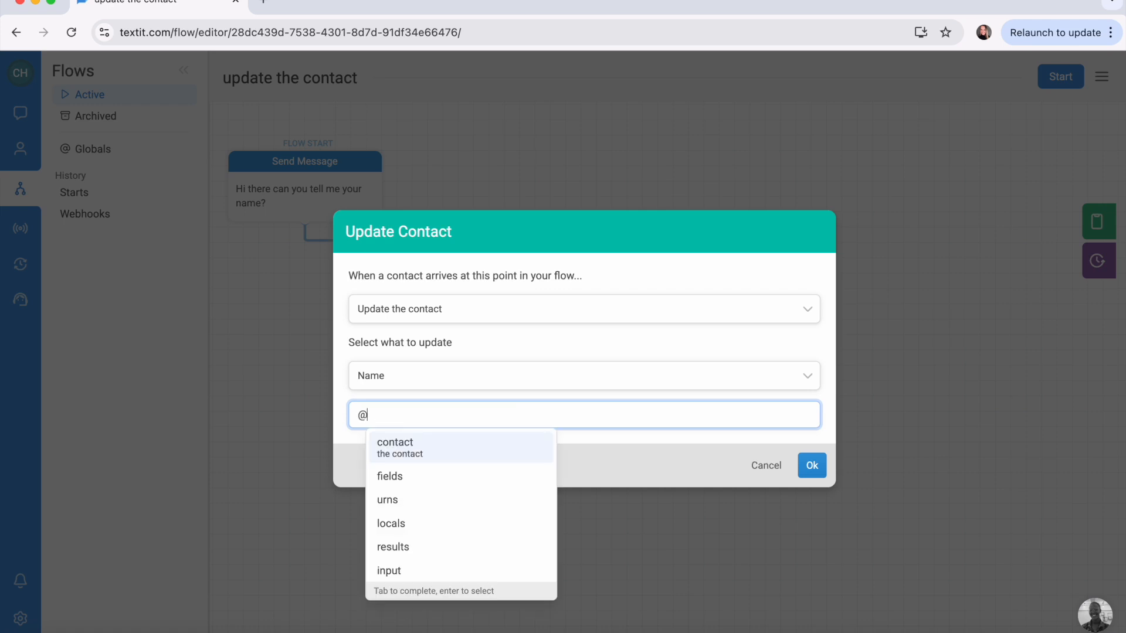
pyautogui.write('results.')
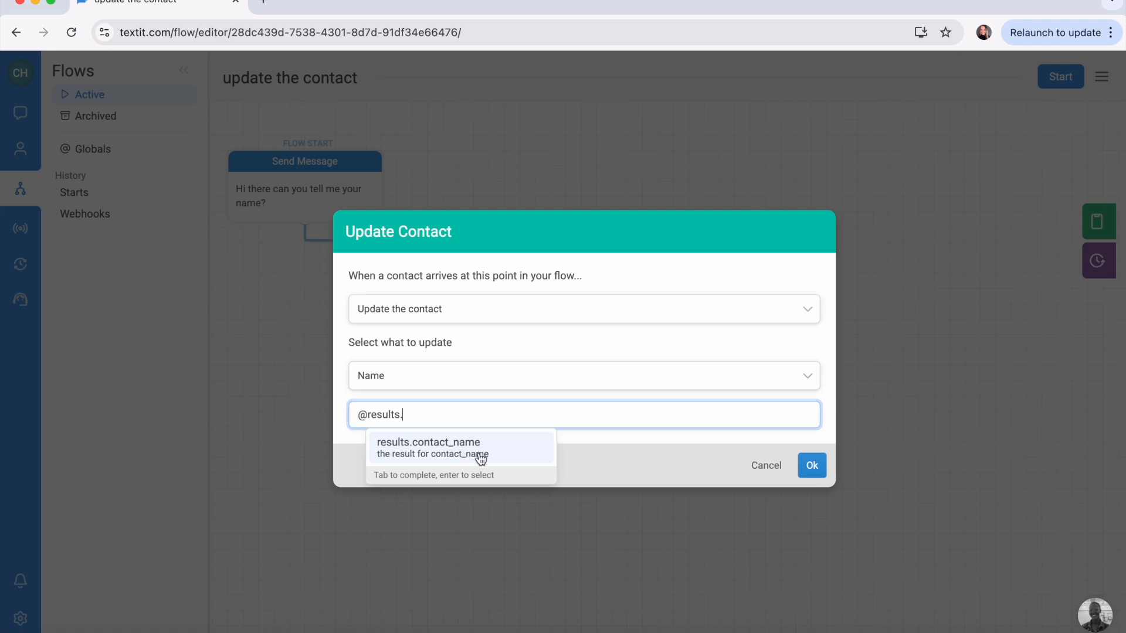
pyautogui.click(511, 451)
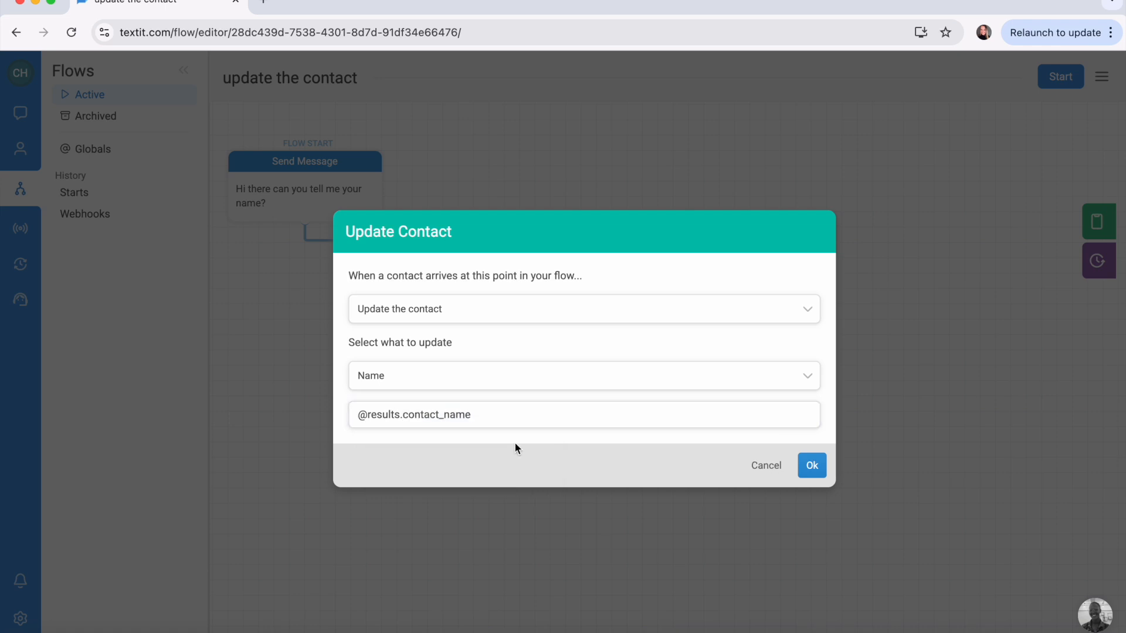
pyautogui.click(823, 470)
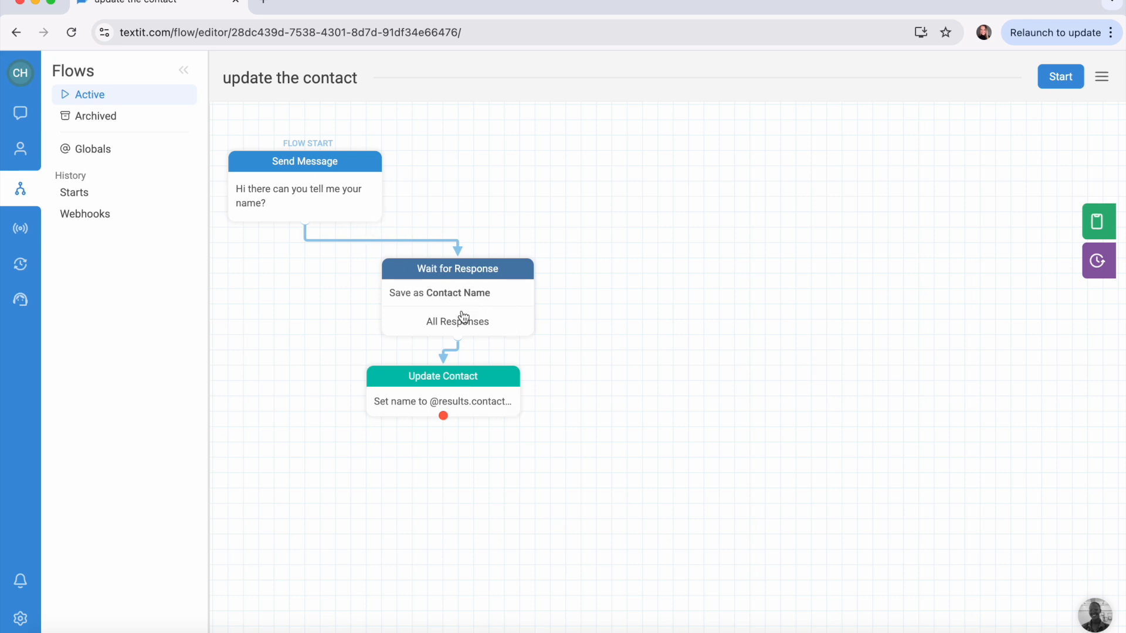
pyautogui.scroll(-2, 519, 354)
pyautogui.moveTo(443, 375); pyautogui.dragTo(442, 395)
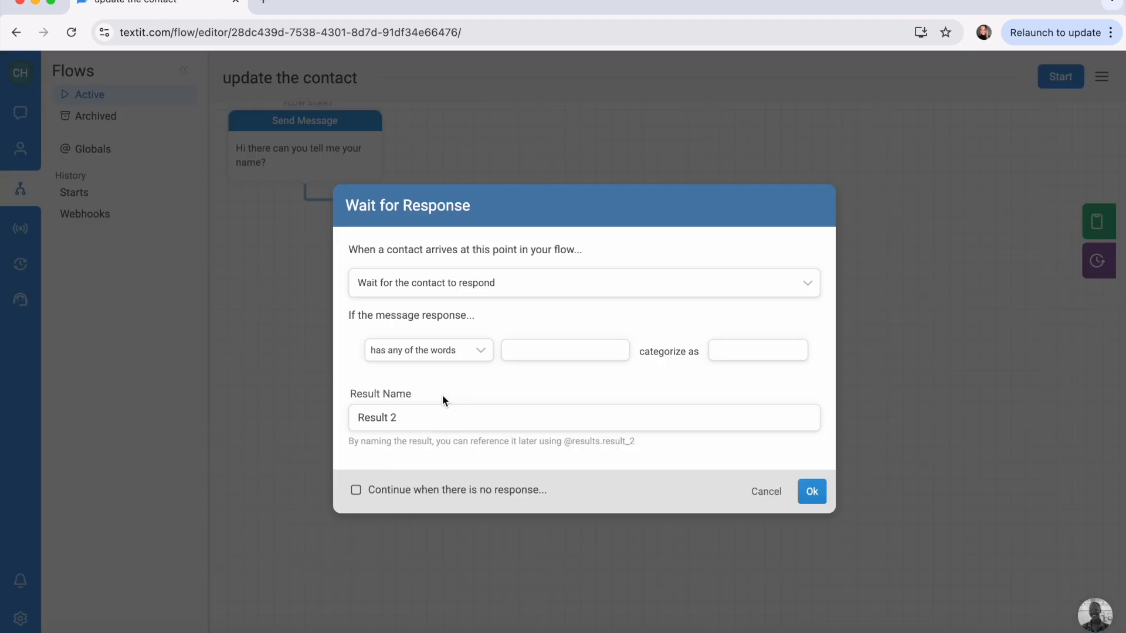
pyautogui.click(487, 288)
pyautogui.click(513, 316)
pyautogui.click(505, 340)
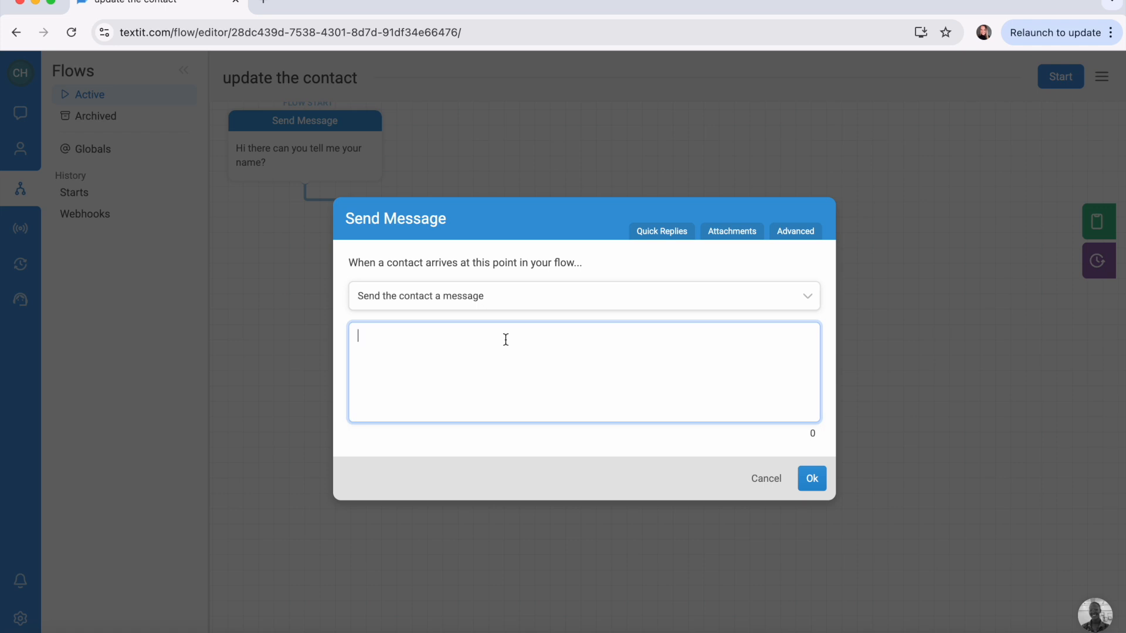
pyautogui.write('@')
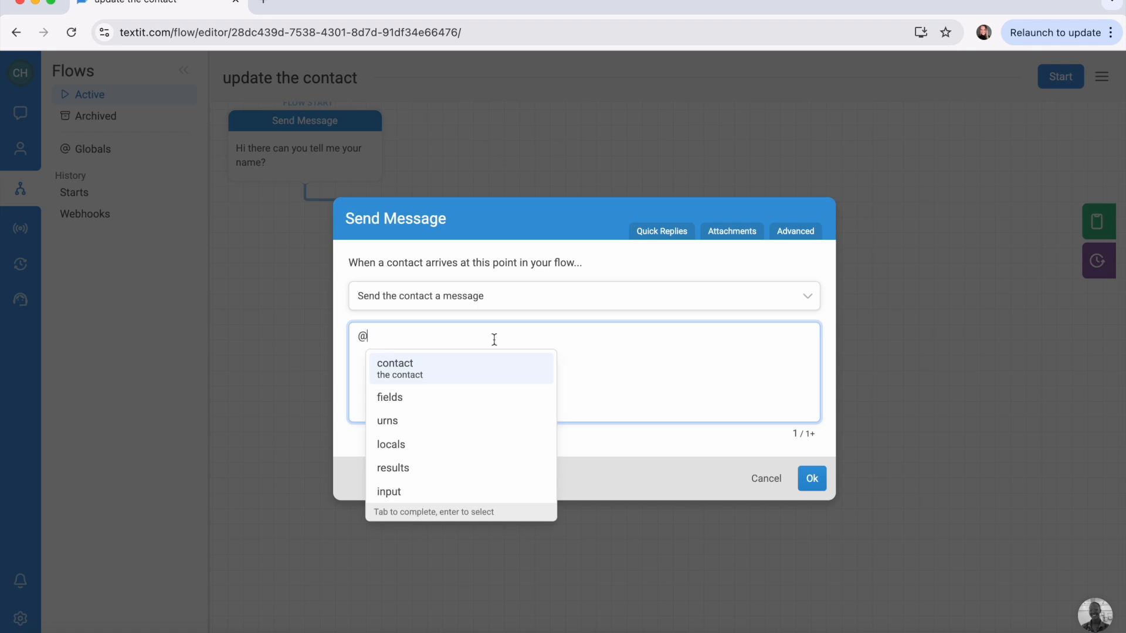
pyautogui.click(475, 366)
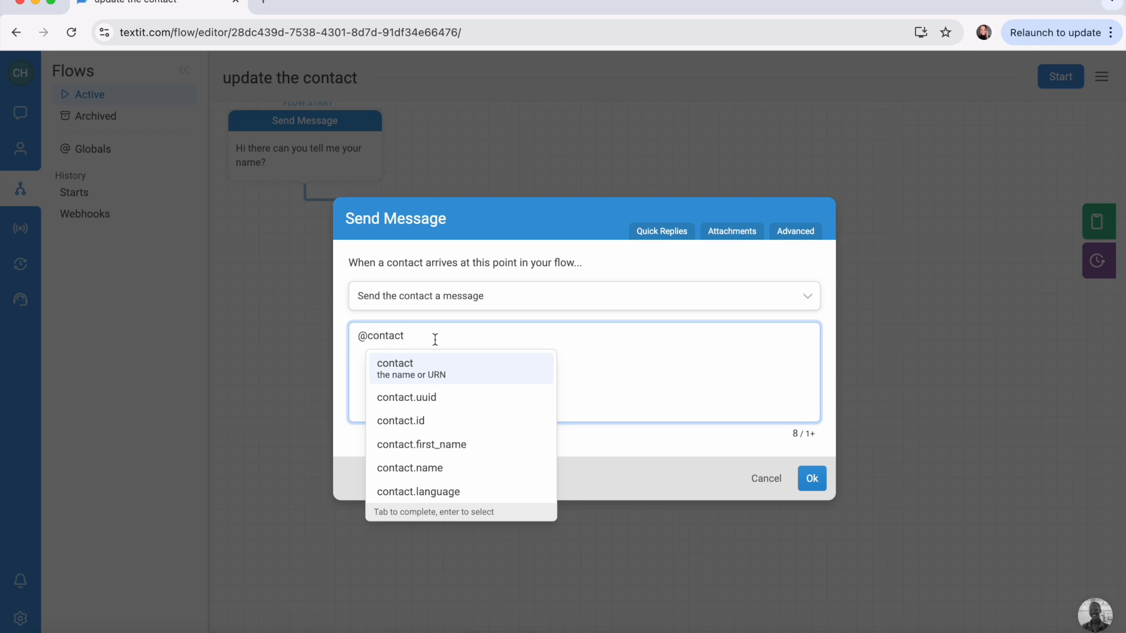
pyautogui.click(457, 443)
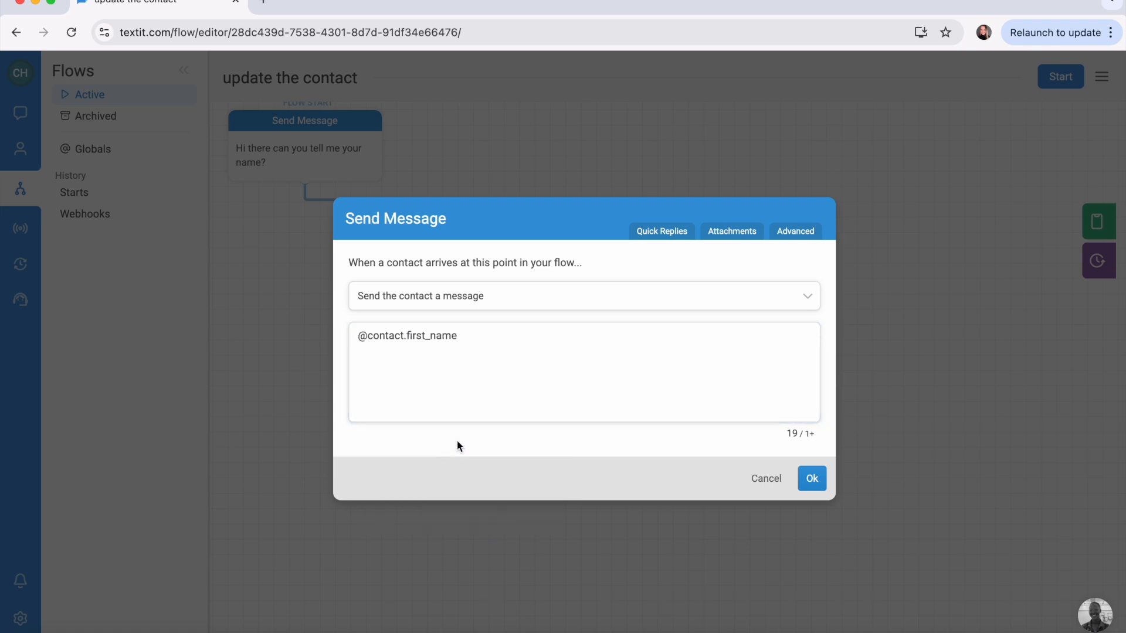
pyautogui.click(504, 347)
pyautogui.write(', can you')
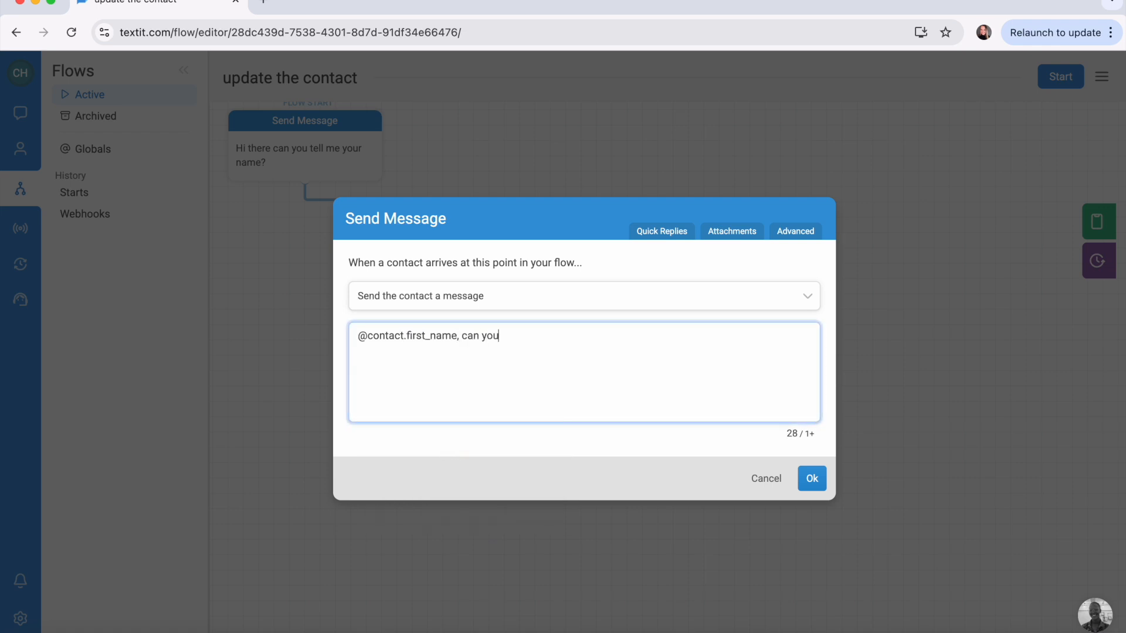
pyautogui.write(' please share your email address?')
pyautogui.click(812, 479)
pyautogui.scroll(-2, 815, 481)
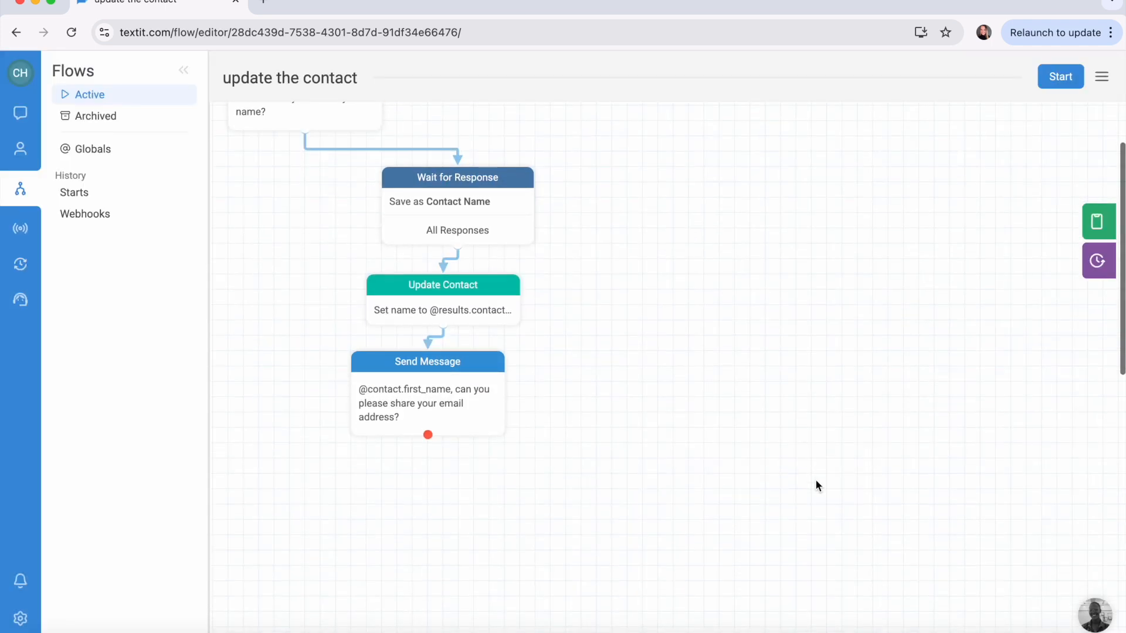
# Step: Add a Wait for Response after the email question with a 'has an email' rule
pyautogui.moveTo(482, 384); pyautogui.dragTo(681, 384)
pyautogui.scroll(-1, 635, 435)
pyautogui.moveTo(628, 418); pyautogui.dragTo(624, 443)
pyautogui.click(480, 352)
pyautogui.scroll(-5, 450, 475)
pyautogui.scroll(-5, 450, 475)
pyautogui.click(442, 486)
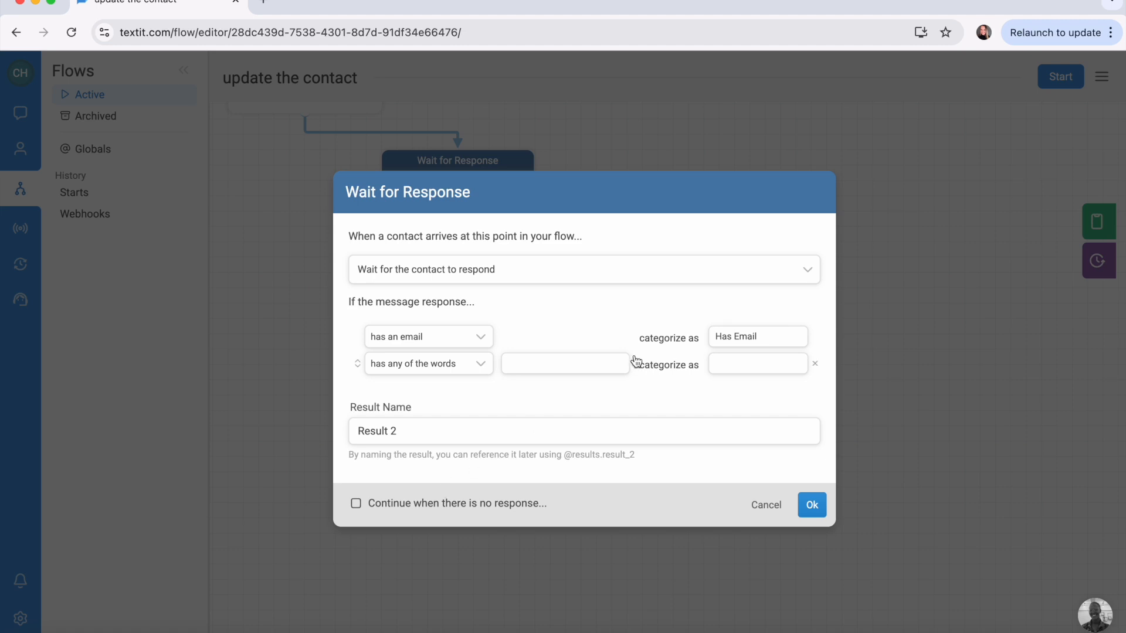
# Step: Rename the result from Result 2 to contactemail and save the wait step
pyautogui.click(481, 437)
pyautogui.write('con')
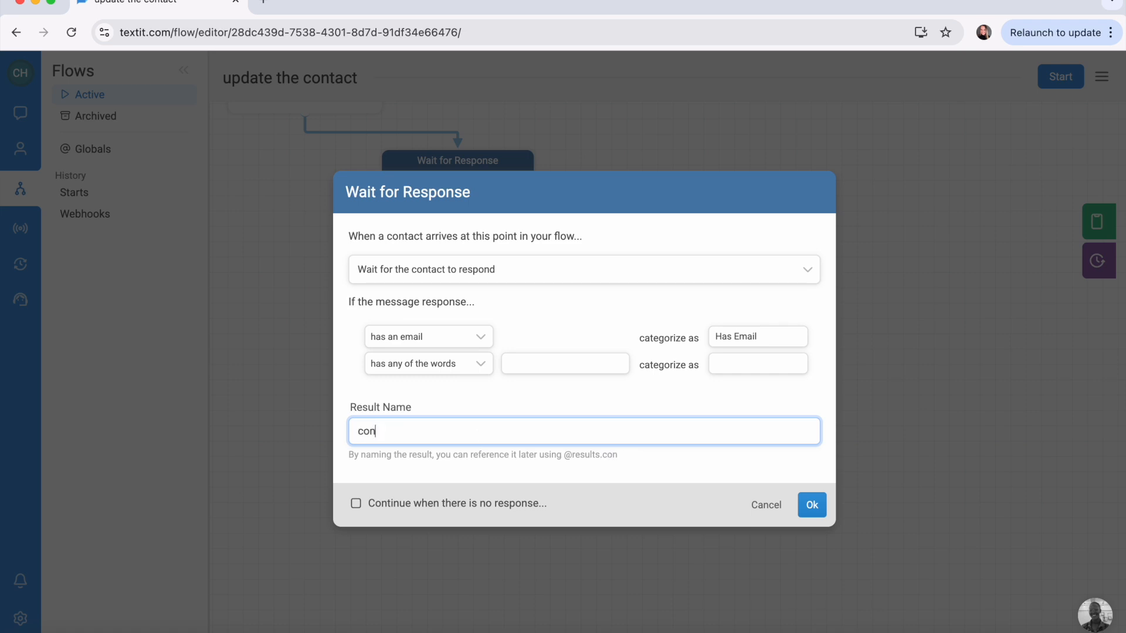
pyautogui.write('tactemail')
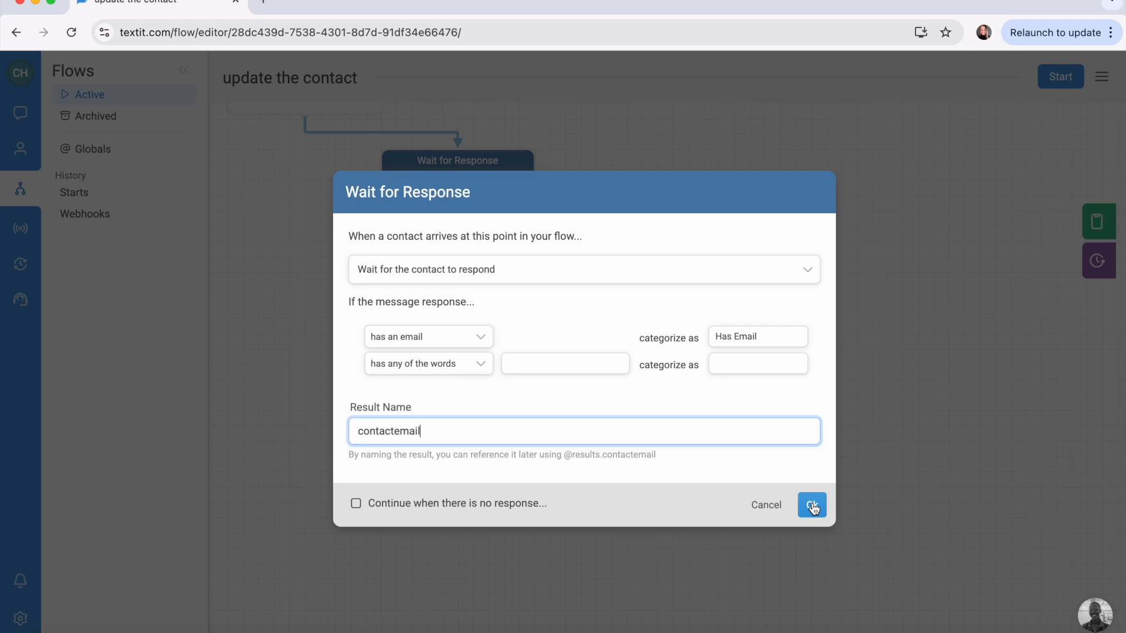
pyautogui.moveTo(350, 455); pyautogui.dragTo(660, 455)
pyautogui.click(677, 459)
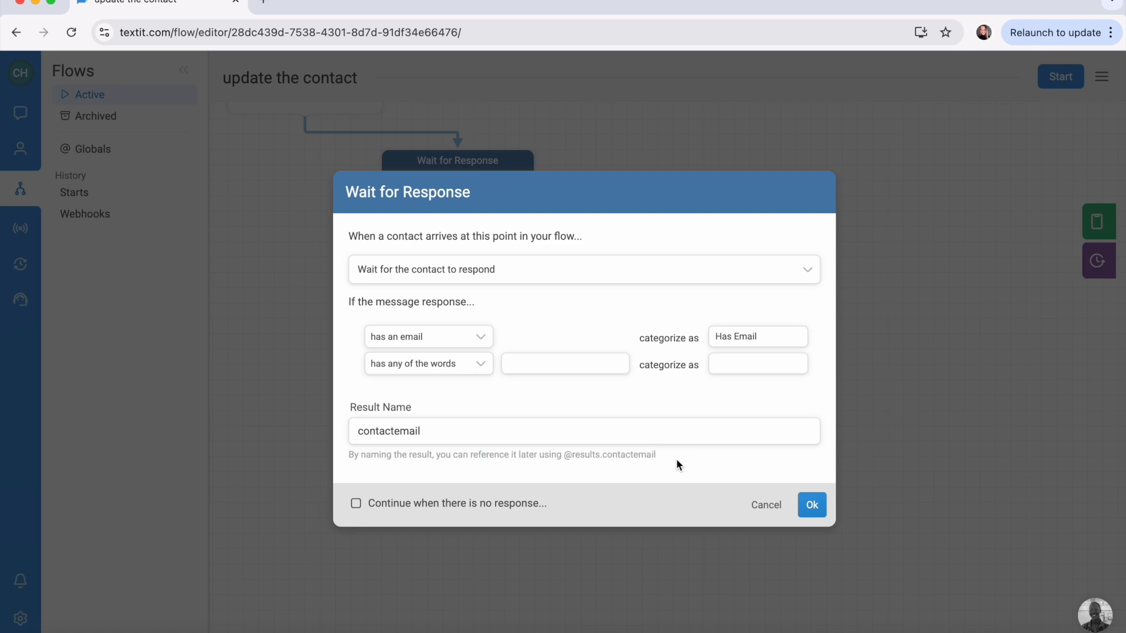
pyautogui.click(812, 506)
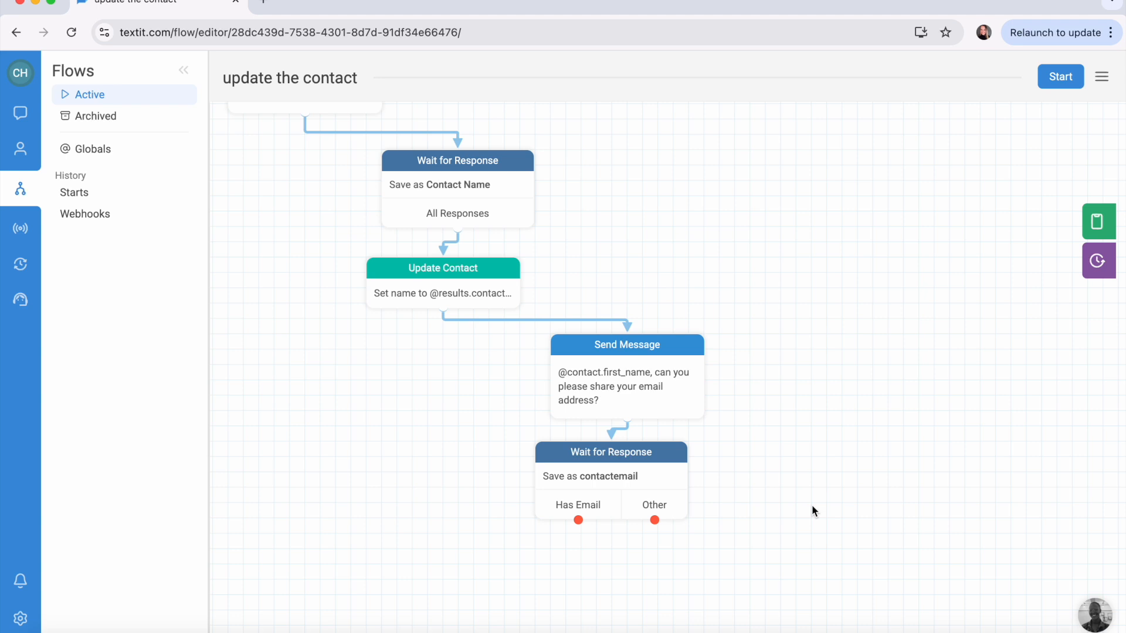
pyautogui.scroll(-3, 811, 505)
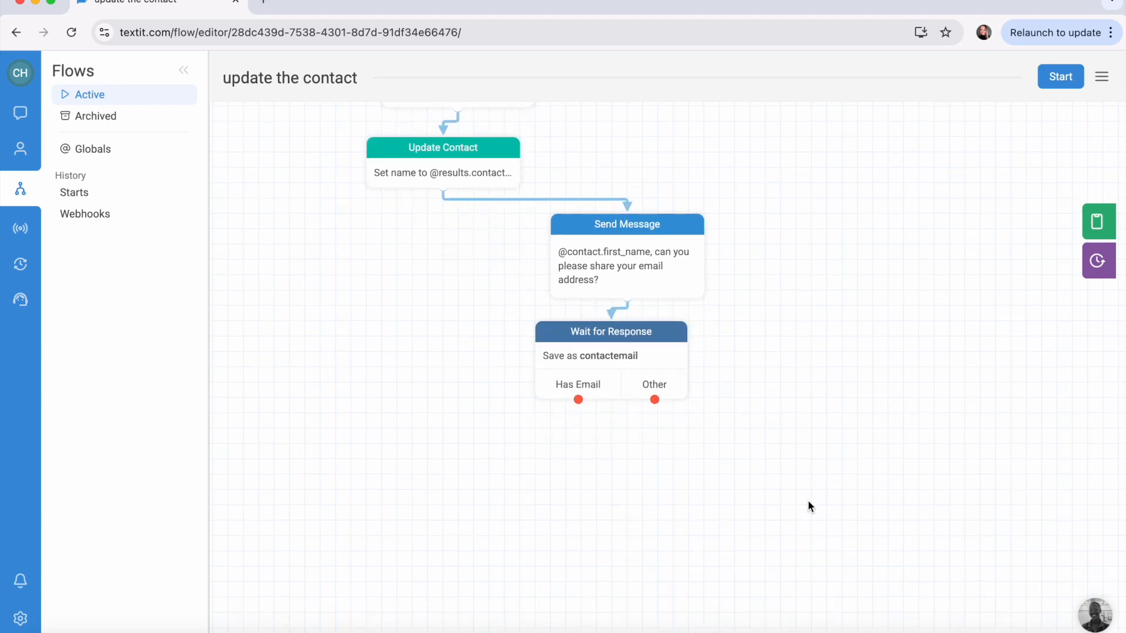
pyautogui.scroll(-2, 809, 503)
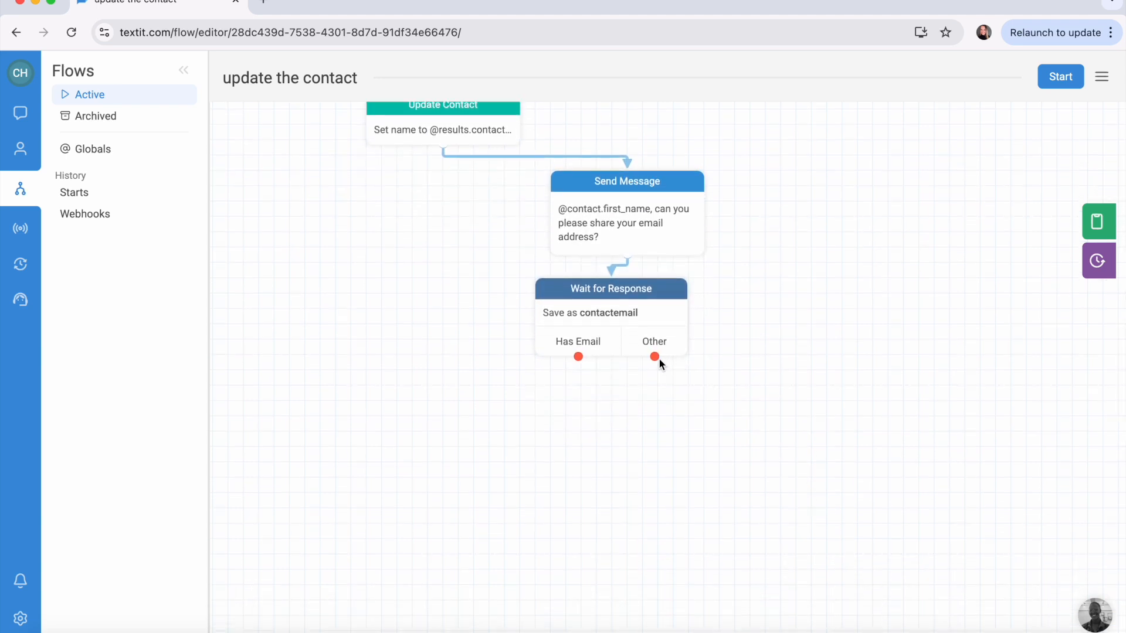
pyautogui.moveTo(654, 357); pyautogui.dragTo(727, 385)
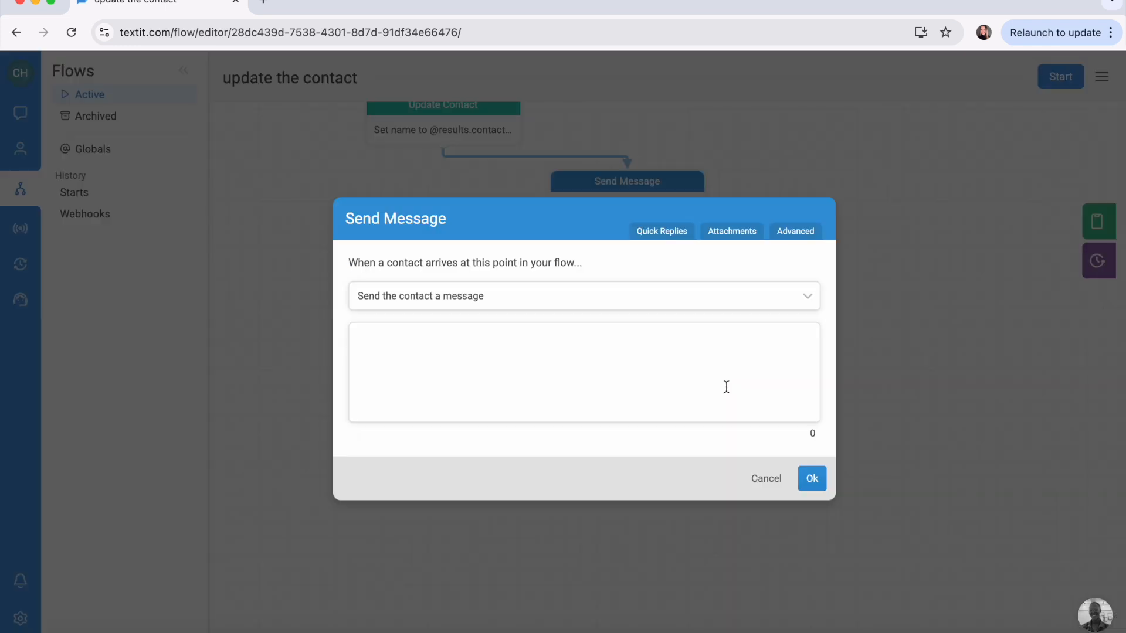
pyautogui.write('Oops that does not look right, please try again')
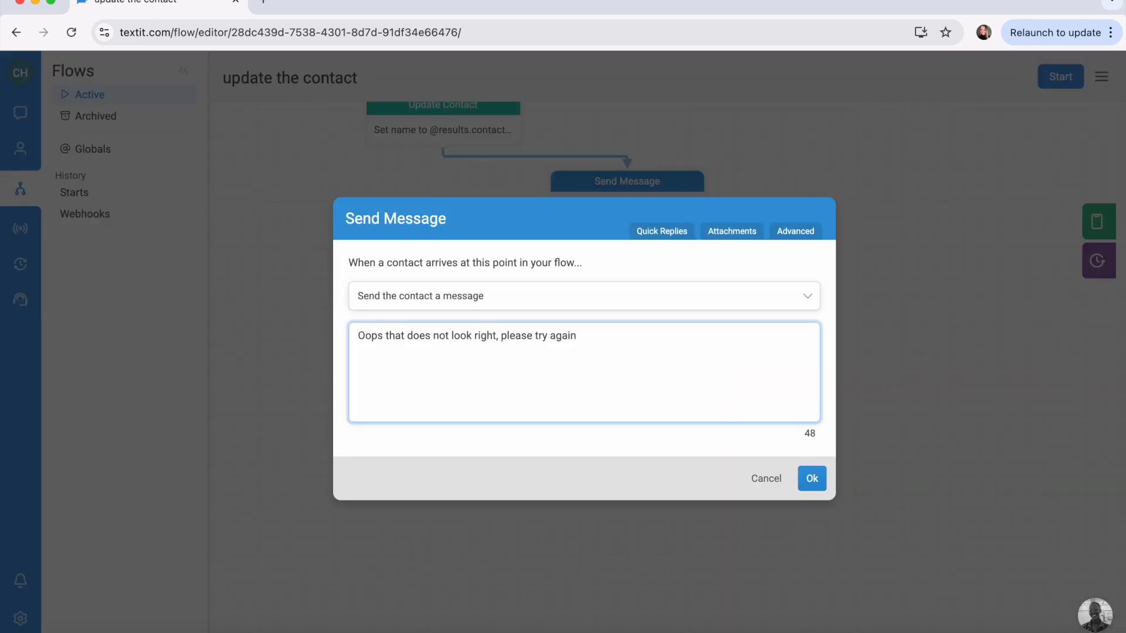
pyautogui.press('BackSpace')
pyautogui.write('.')
pyautogui.write('Use the format name@email.com')
pyautogui.moveTo(791, 448)
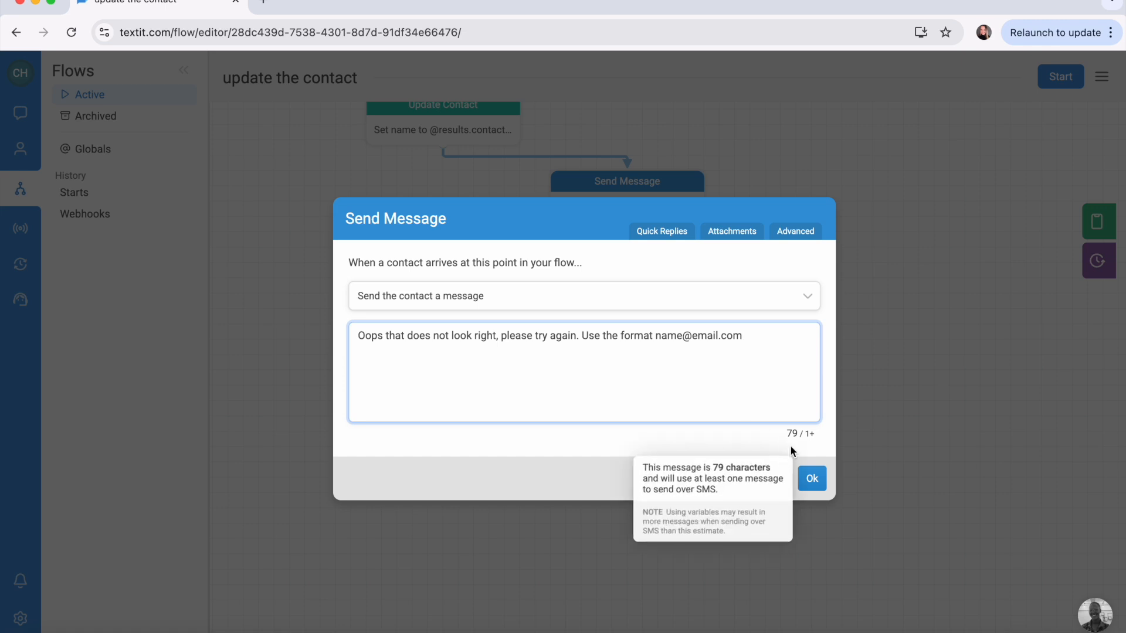
pyautogui.click(812, 479)
pyautogui.scroll(-1, 811, 473)
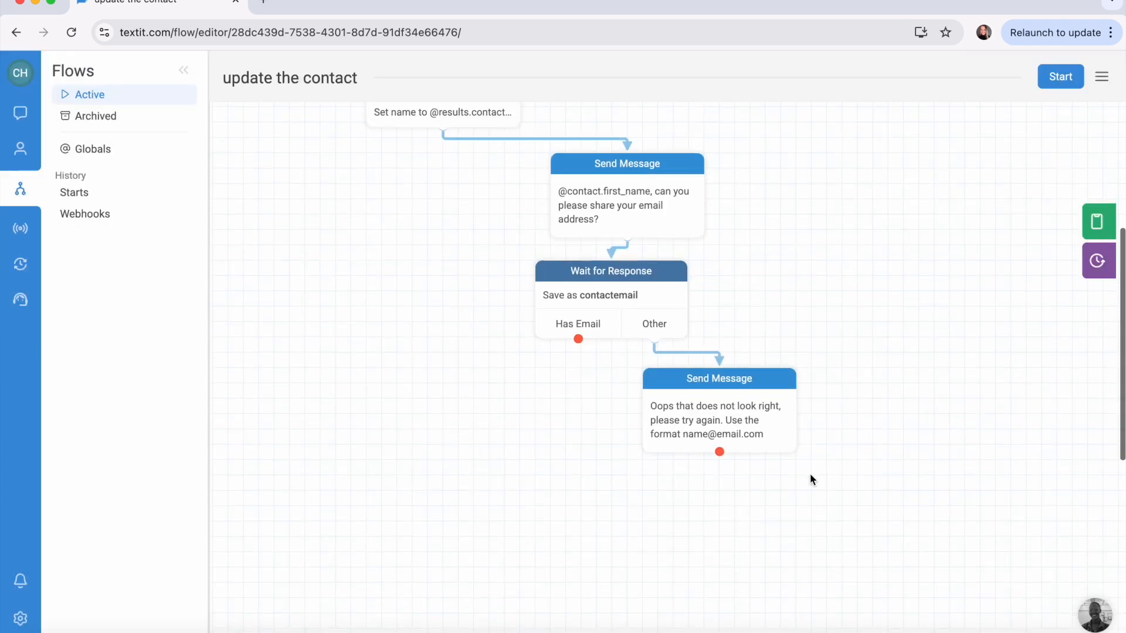
# Step: Connect the Oops message back to the email question and cancel the stray wait step
pyautogui.click(721, 453)
pyautogui.moveTo(720, 453); pyautogui.dragTo(681, 191)
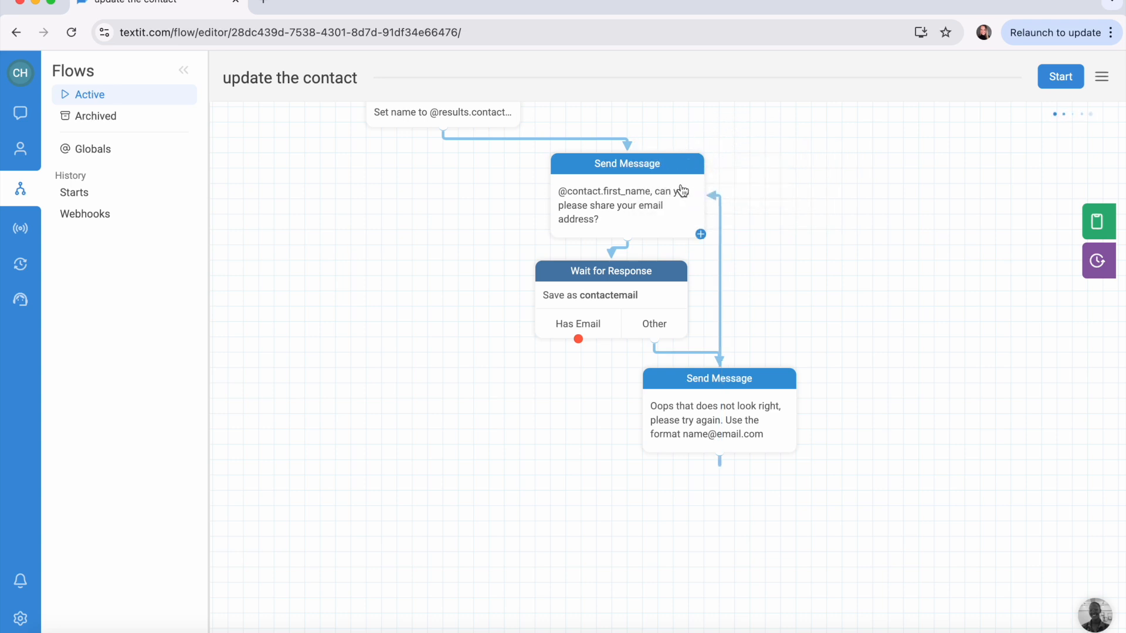
pyautogui.click(780, 295)
pyautogui.moveTo(713, 200); pyautogui.dragTo(726, 147)
pyautogui.click(771, 491)
pyautogui.scroll(-1, 663, 399)
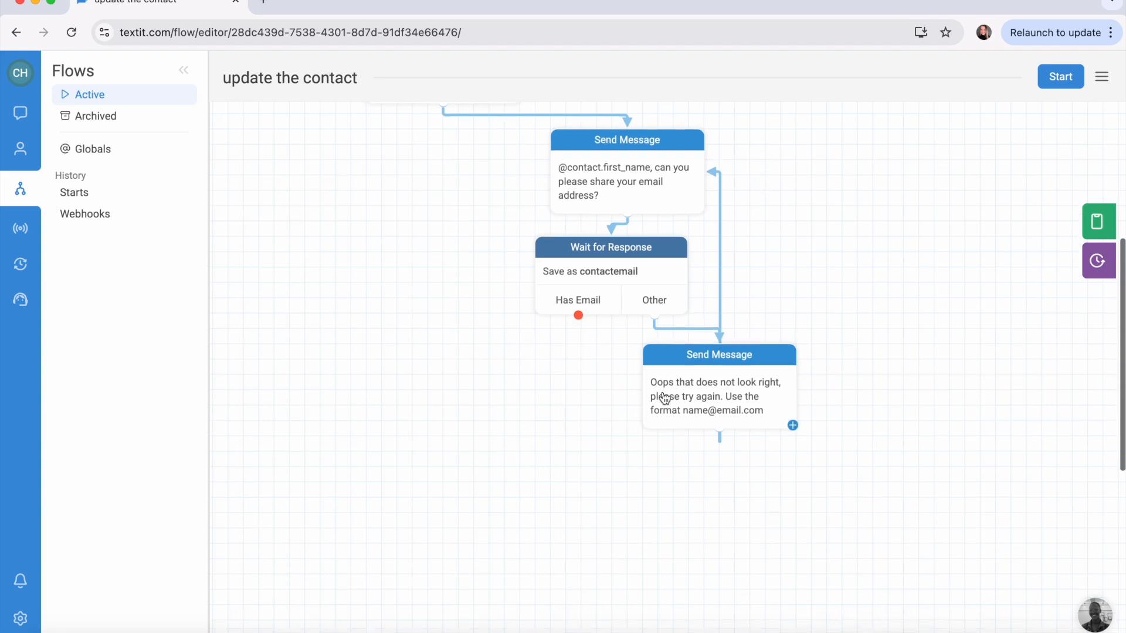
pyautogui.scroll(1, 663, 399)
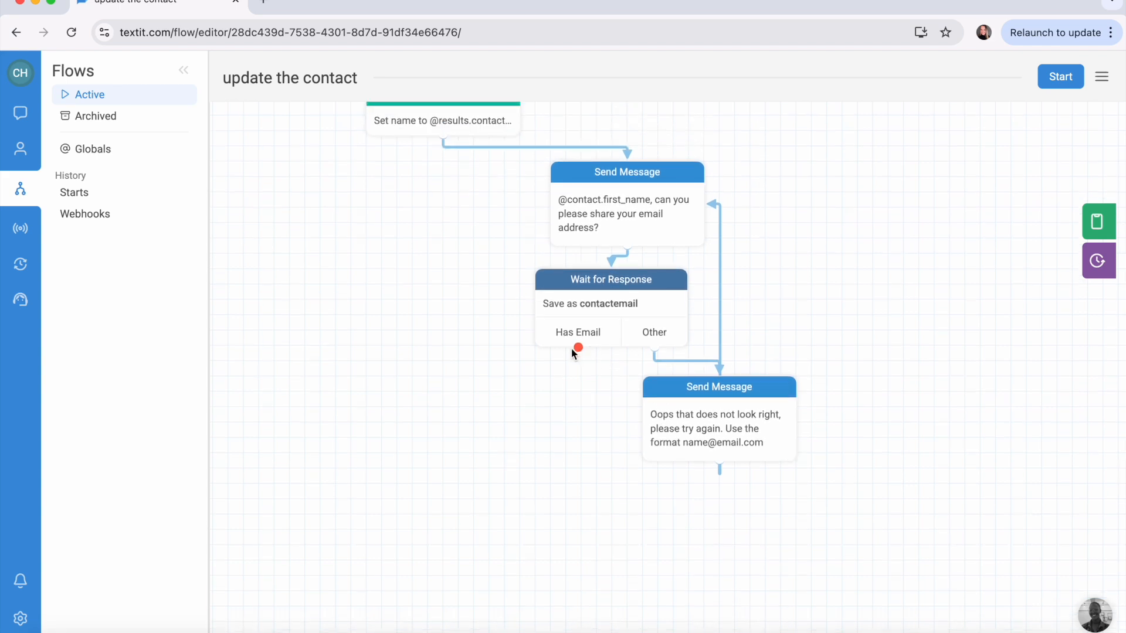
pyautogui.moveTo(581, 352); pyautogui.dragTo(486, 397)
pyautogui.click(491, 356)
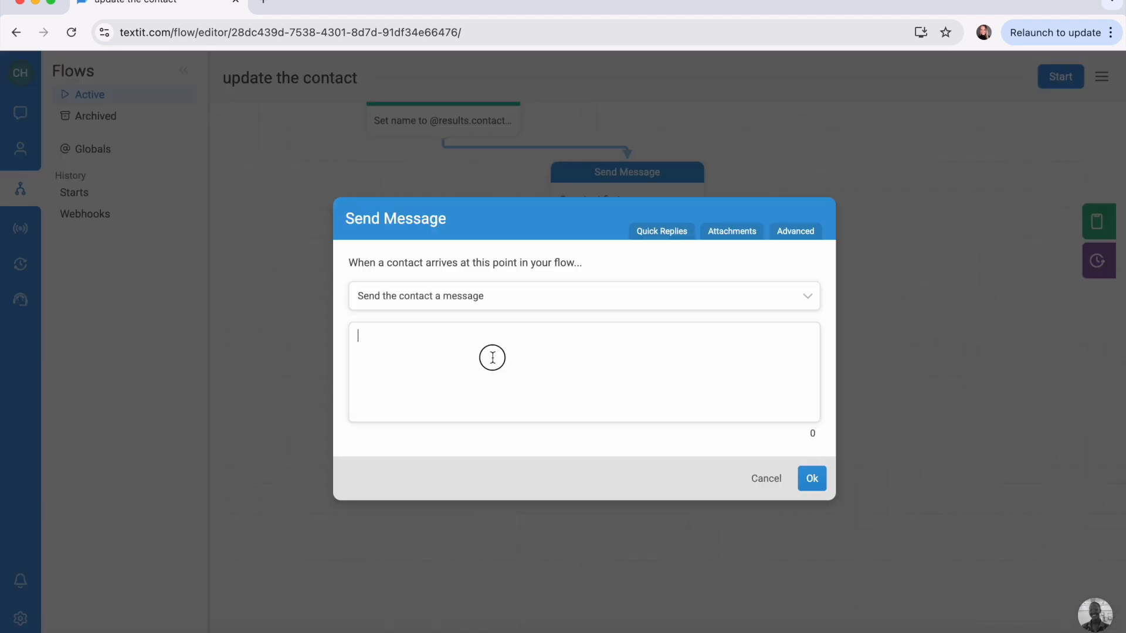
pyautogui.write('nks!')
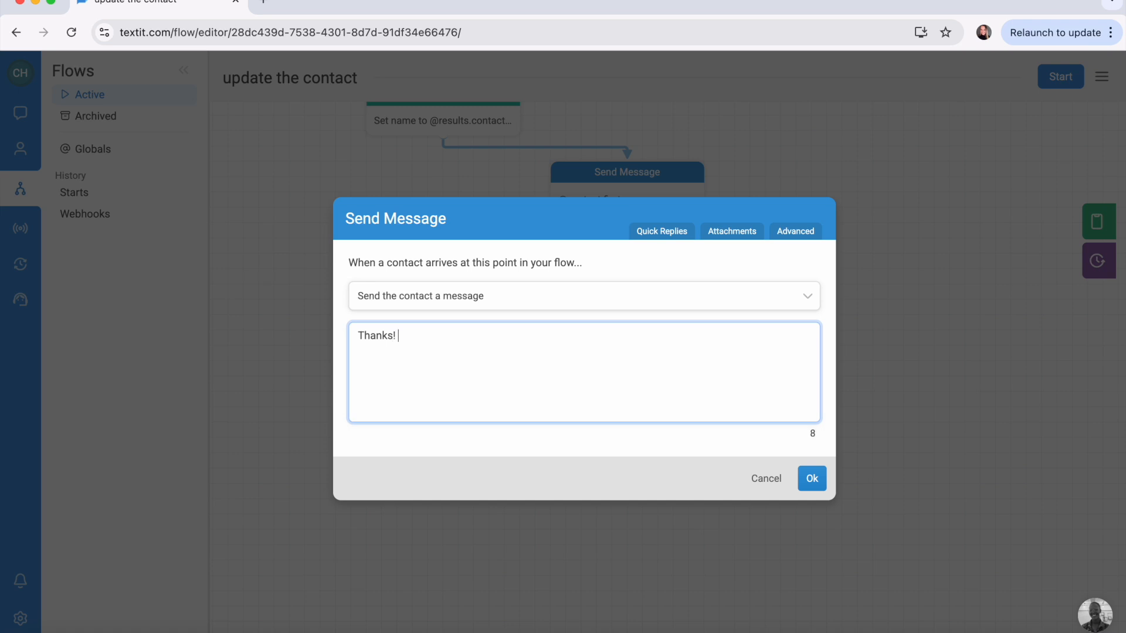
pyautogui.write('your email address will be updates')
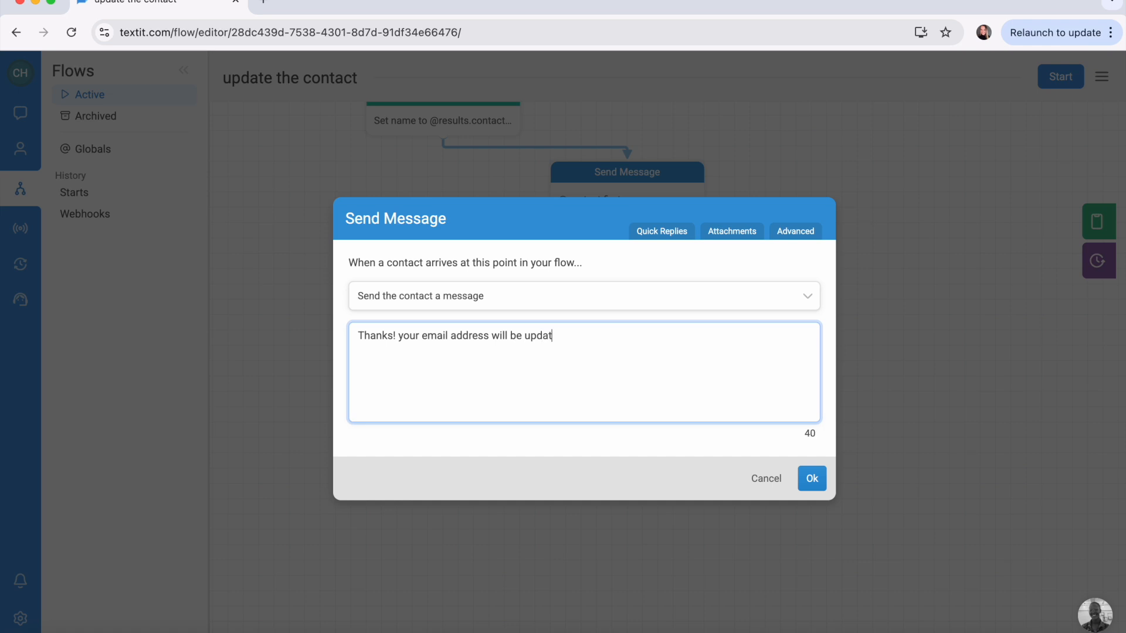
pyautogui.press('BackSpace')
pyautogui.press('BackSpace')
pyautogui.write('d to @')
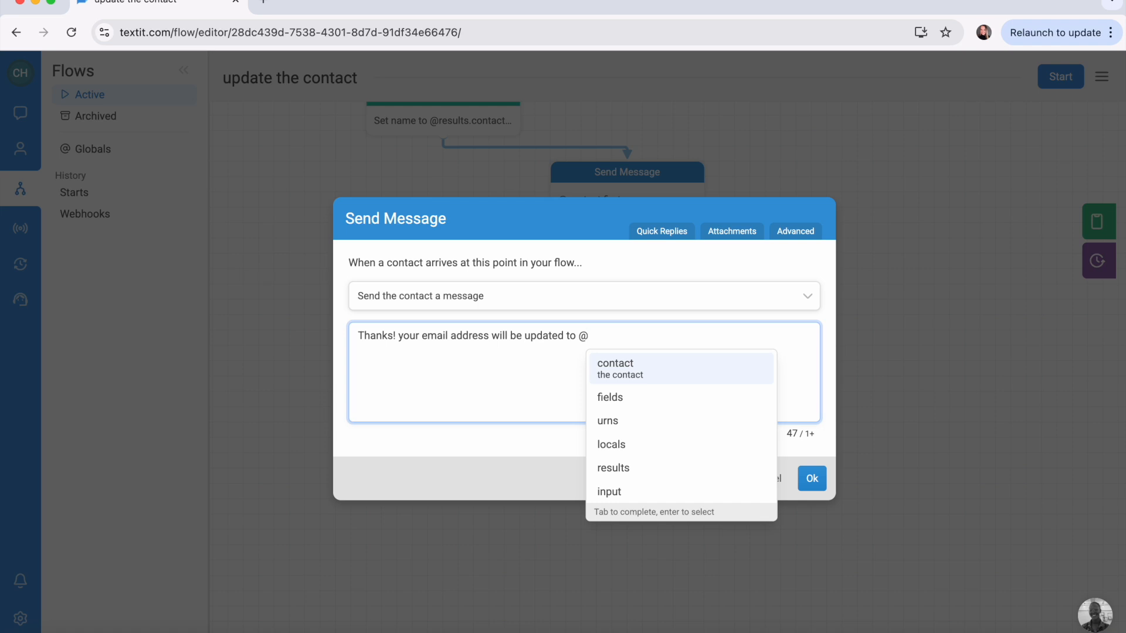
pyautogui.write('results.')
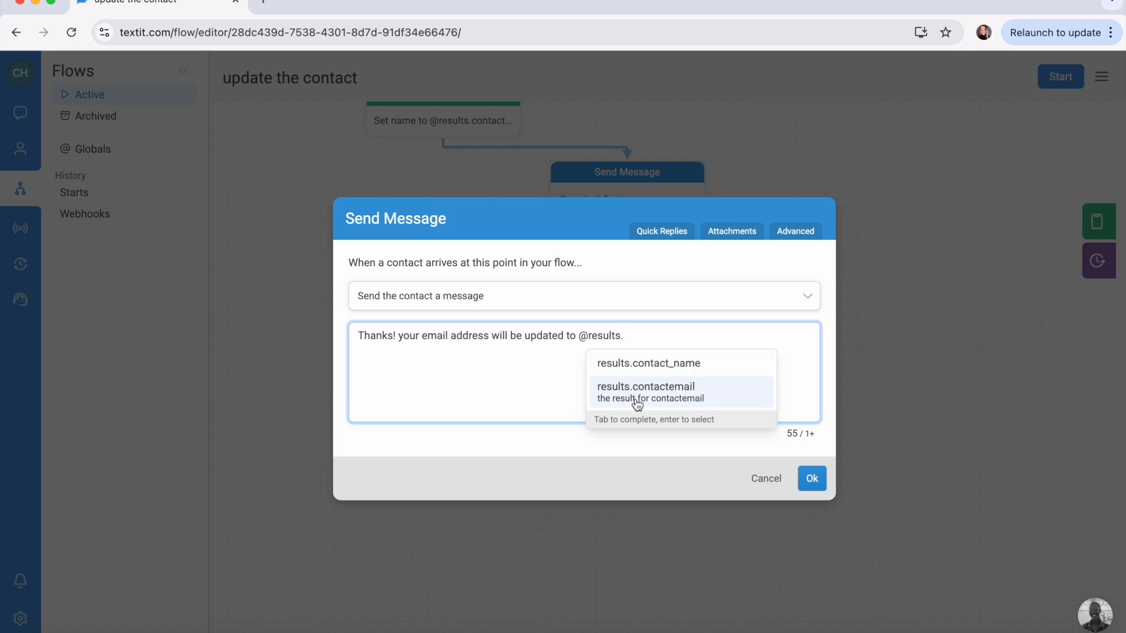
pyautogui.click(636, 397)
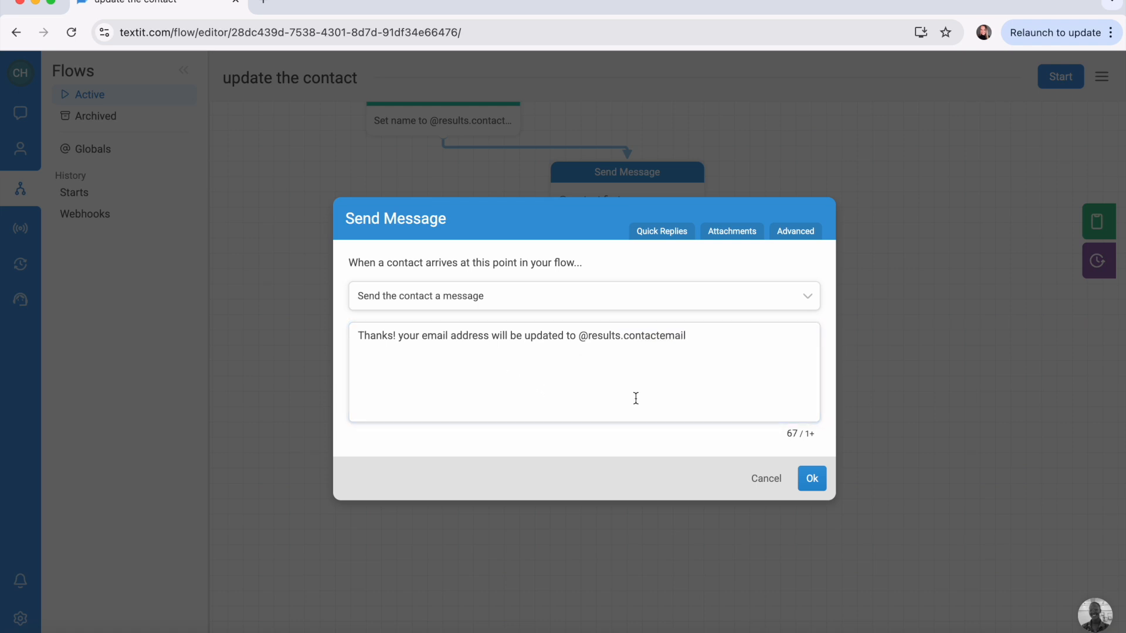
pyautogui.click(718, 348)
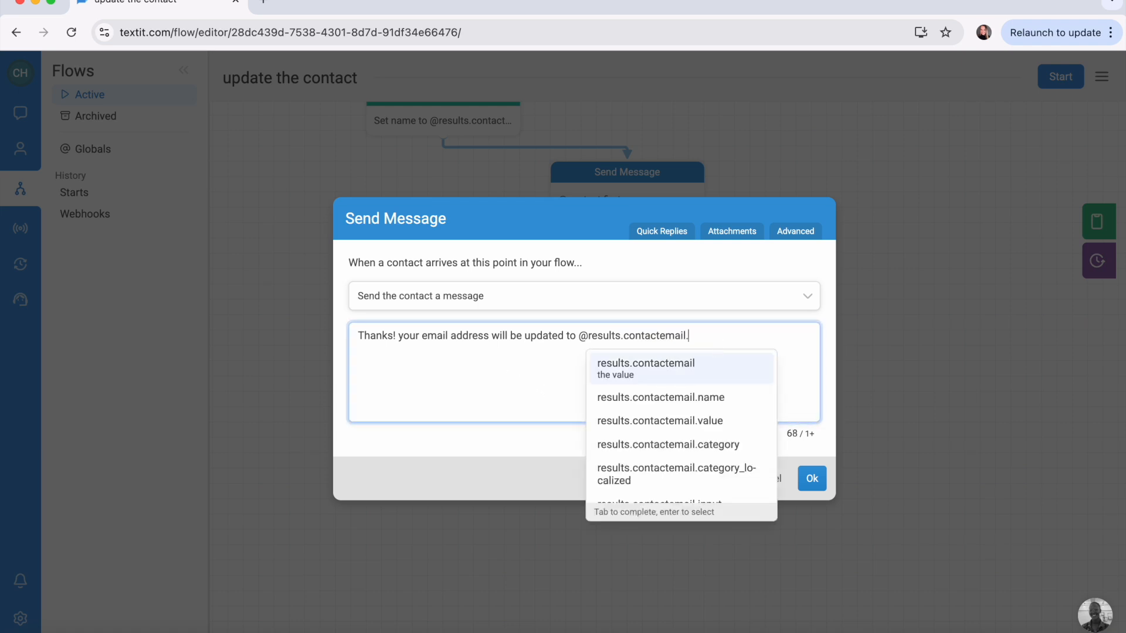
pyautogui.write('.  ')
pyautogui.write('Is ')
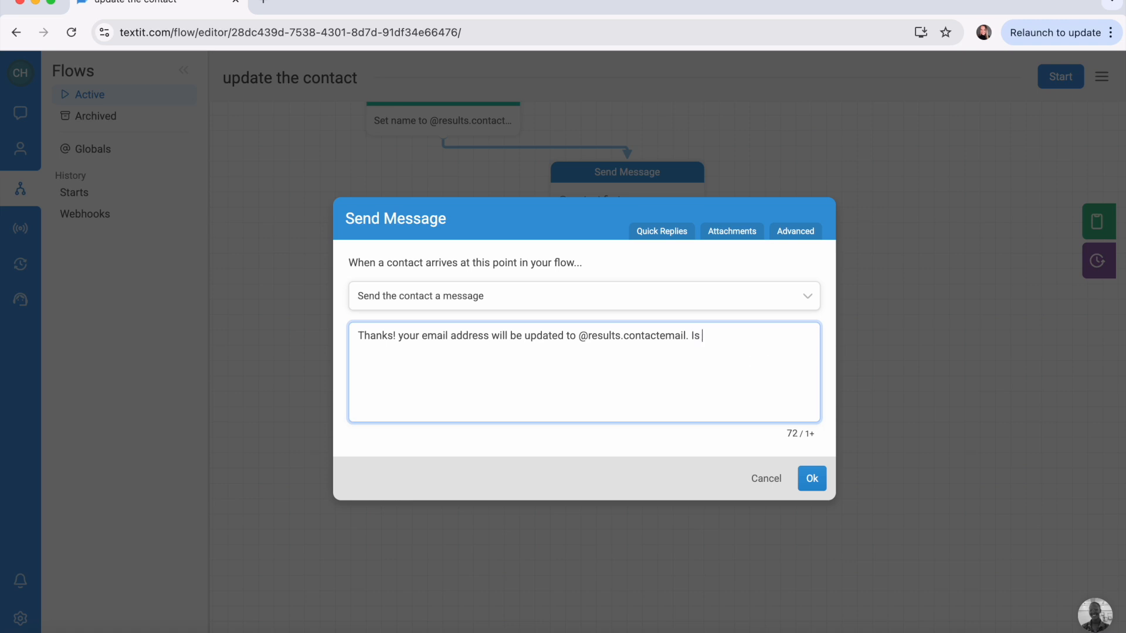
pyautogui.write('that correct?')
pyautogui.click(811, 478)
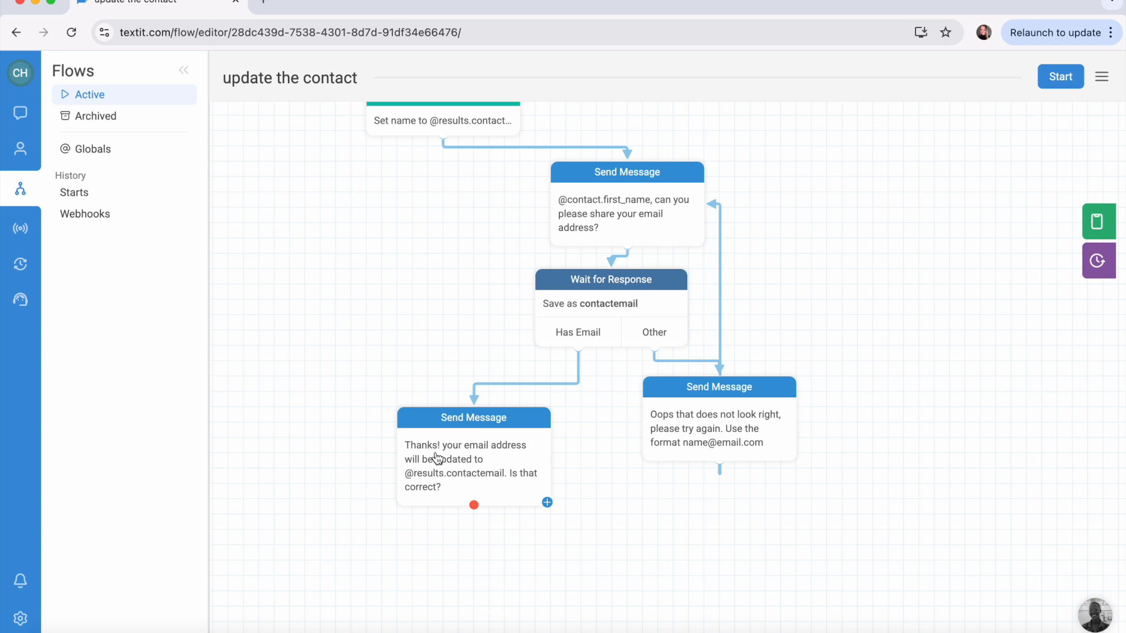
# Step: Add a wait step after the thanks message with a 'yes' rule matching yes, ya, y, yeah
pyautogui.scroll(-3, 432, 457)
pyautogui.moveTo(473, 415); pyautogui.dragTo(474, 414)
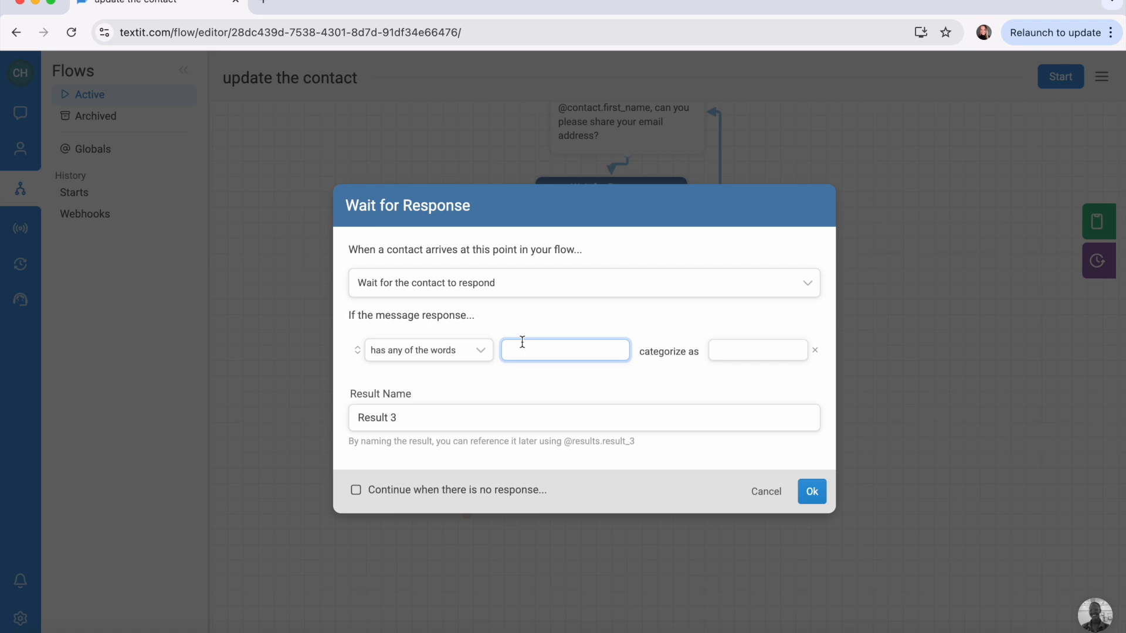
pyautogui.click(747, 351)
pyautogui.write('y')
pyautogui.click(579, 339)
pyautogui.write('y')
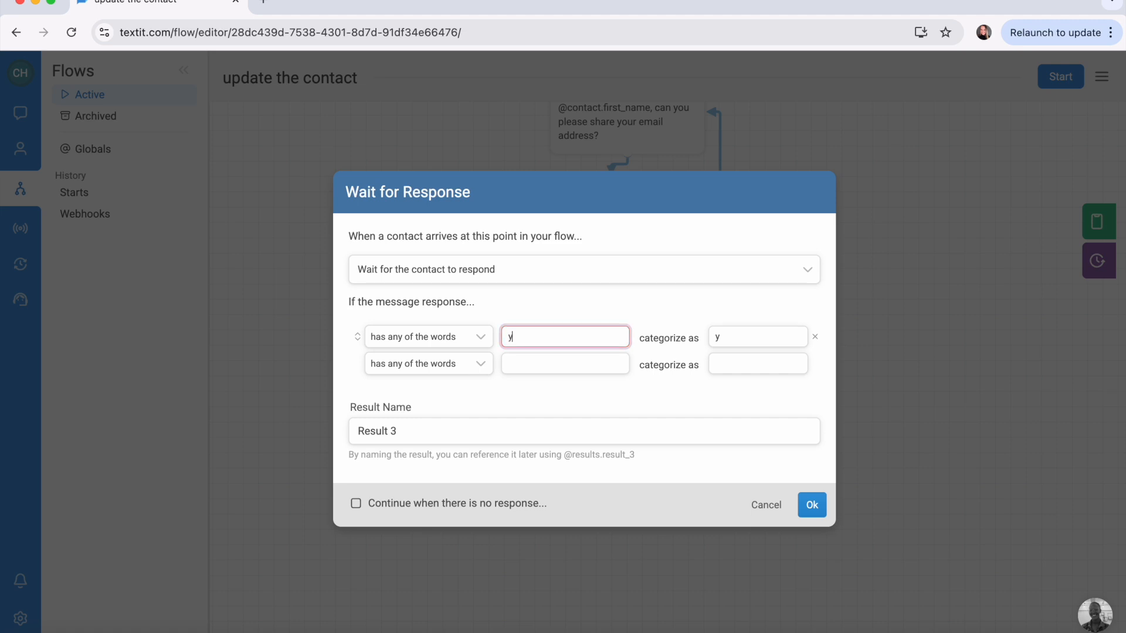
pyautogui.write('es, ya, y, yeah')
pyautogui.click(741, 332)
pyautogui.write('es')
# Step: Add a 'No' rule matching No, nah N and name the result emailconfirmation
pyautogui.click(558, 367)
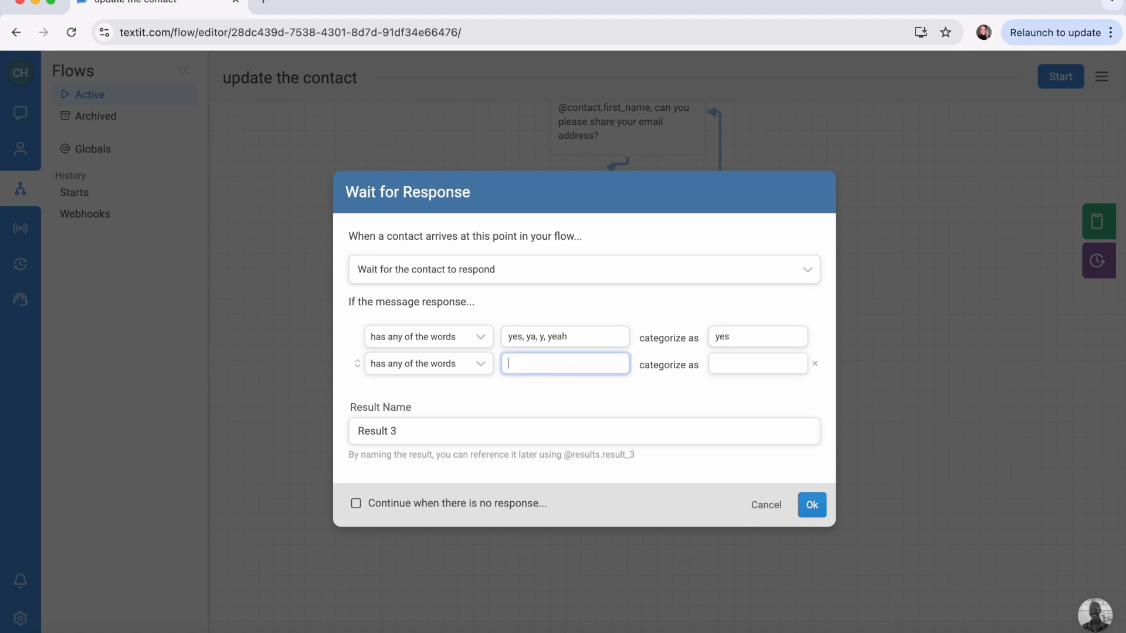
pyautogui.write('No, nah N')
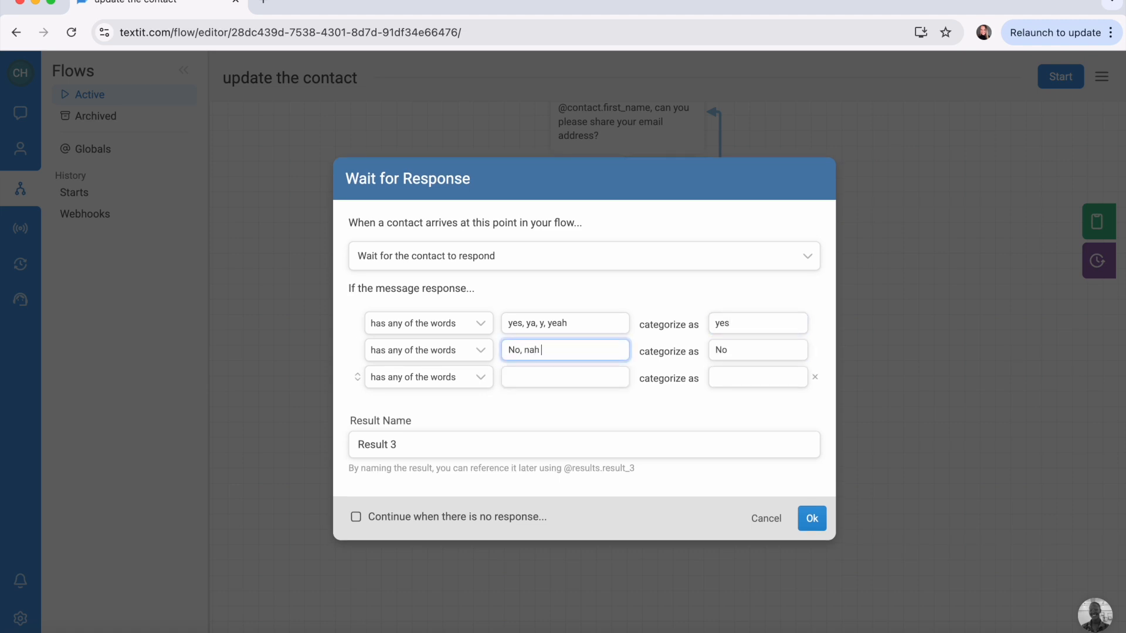
pyautogui.click(674, 448)
pyautogui.write('emailconfirmation')
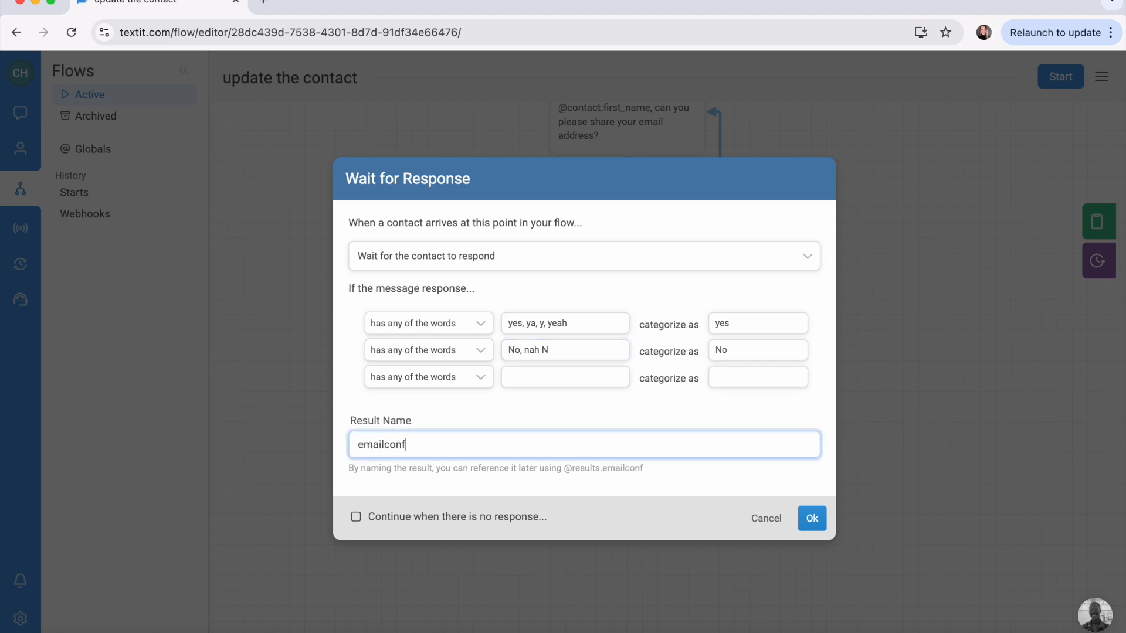
pyautogui.press('Return')
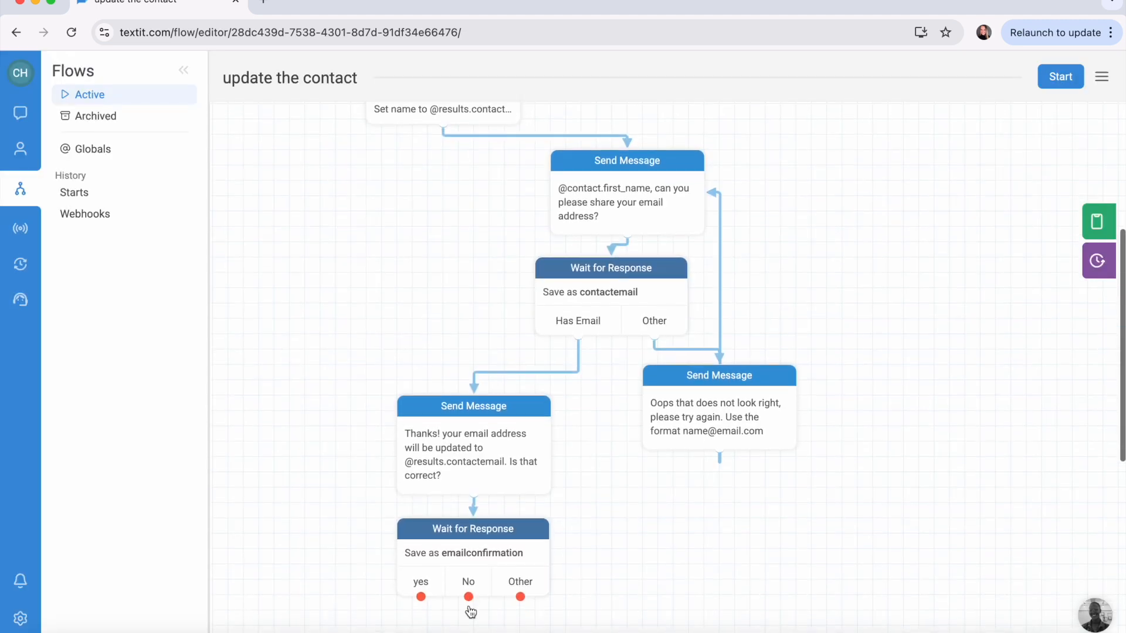
# Step: Add a confirmation-branch message saying 'please reenter your email address!'
pyautogui.scroll(-3, 468, 610)
pyautogui.moveTo(468, 513); pyautogui.dragTo(534, 549)
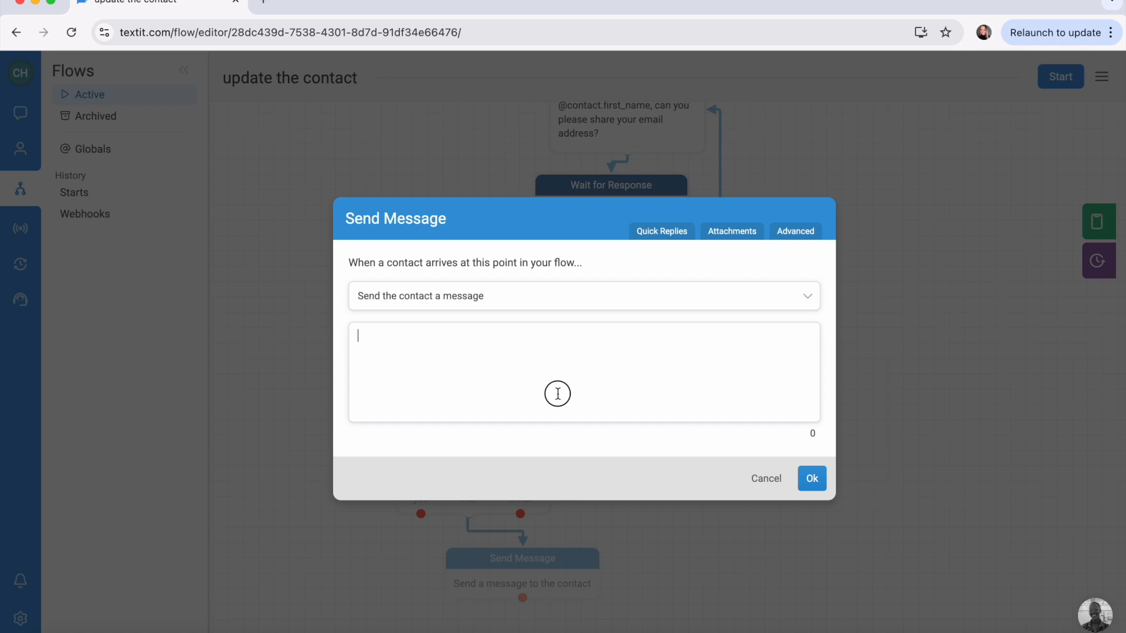
pyautogui.write('pl')
pyautogui.press('BackSpace')
pyautogui.press('BackSpace')
pyautogui.write('pl')
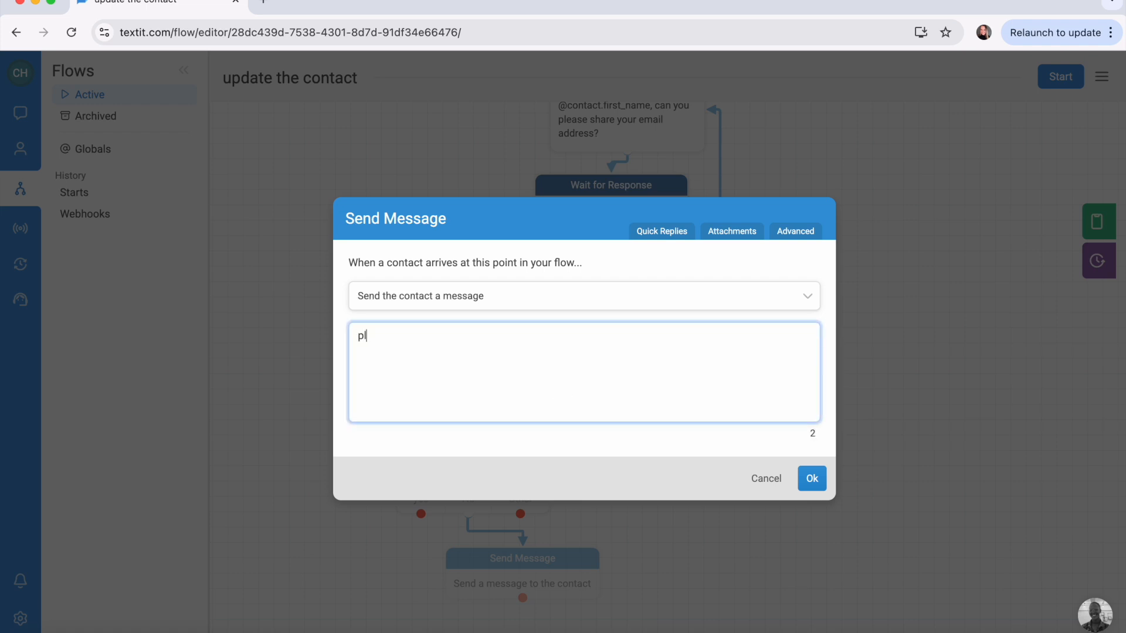
pyautogui.write('ease reenter your email address!')
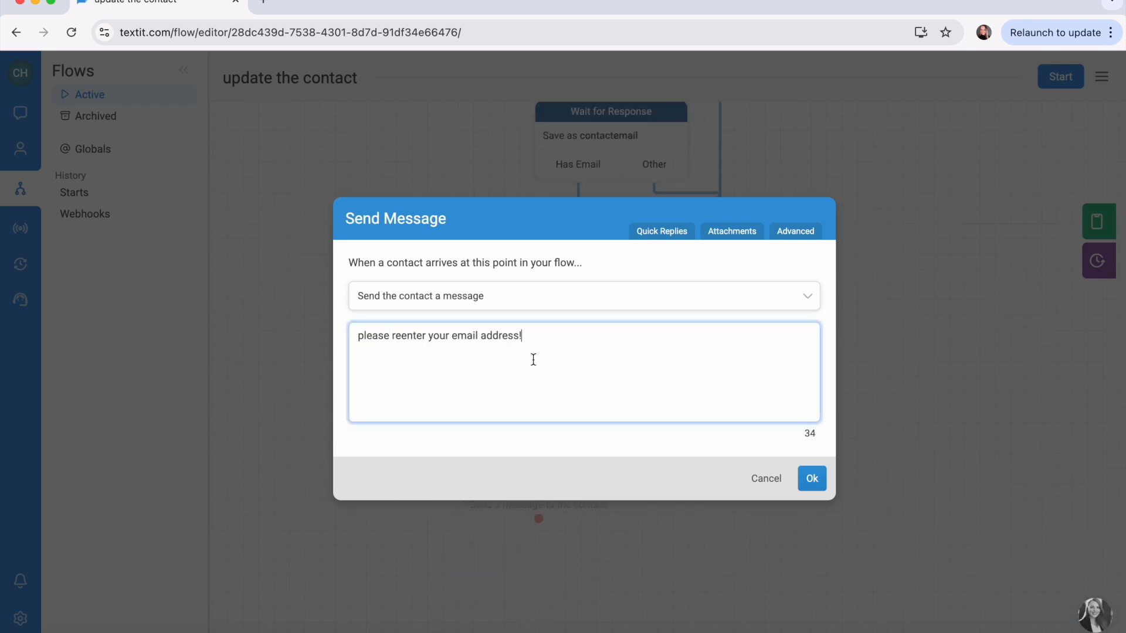
pyautogui.click(817, 482)
pyautogui.scroll(1, 538, 469)
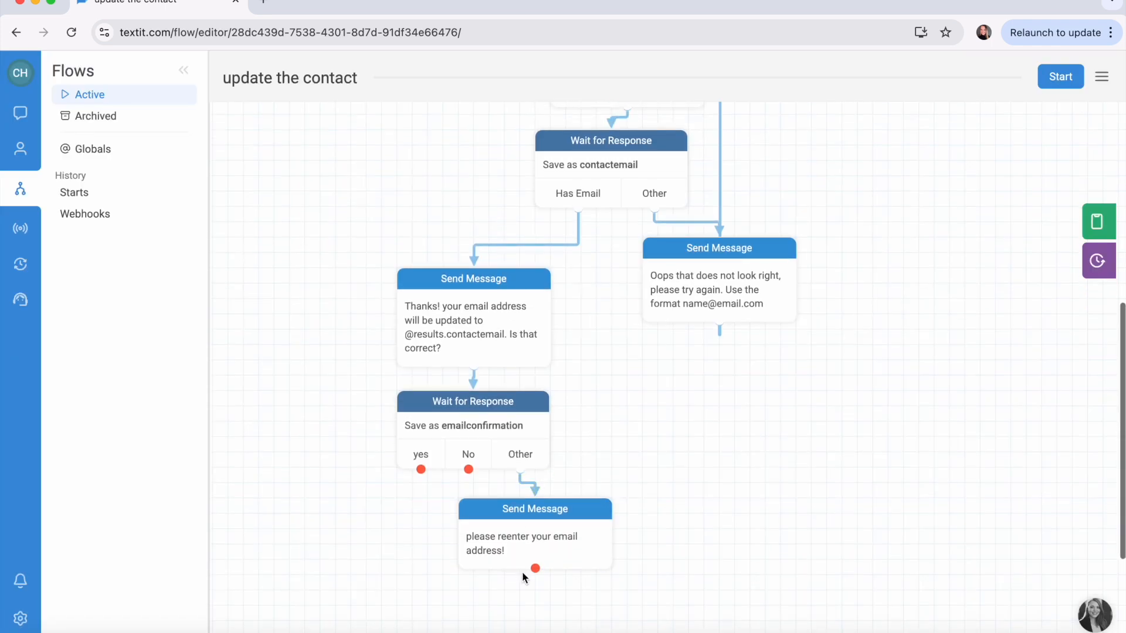
# Step: Link the reenter message back to the email wait, route No to it, and branch from yes
pyautogui.moveTo(536, 578); pyautogui.dragTo(603, 155)
pyautogui.moveTo(568, 552); pyautogui.dragTo(661, 564)
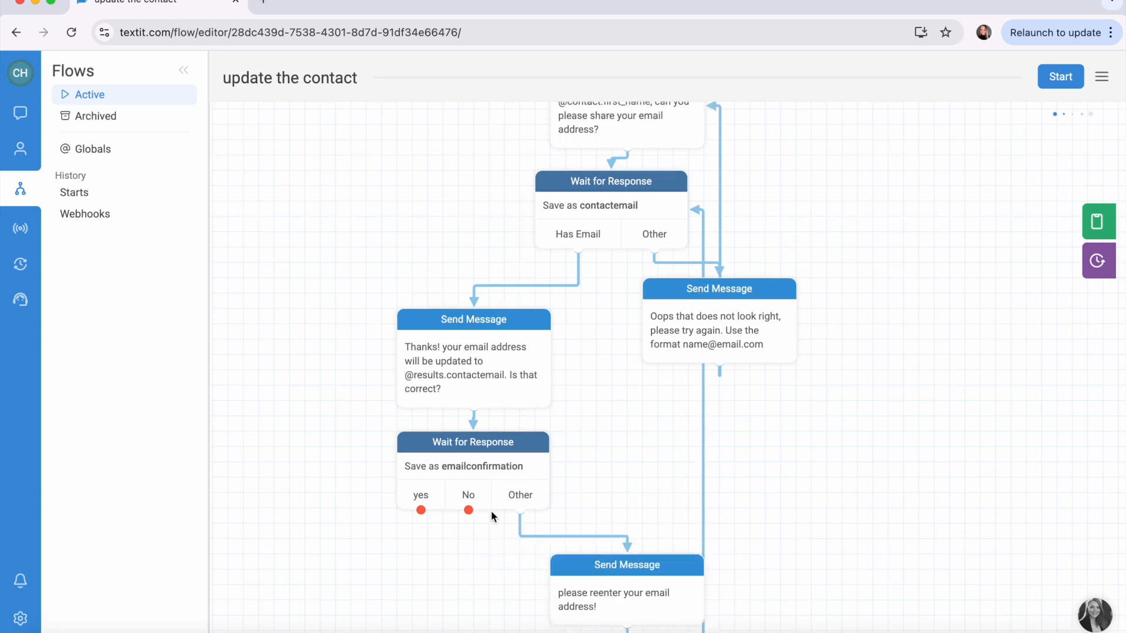
pyautogui.moveTo(469, 510); pyautogui.dragTo(563, 597)
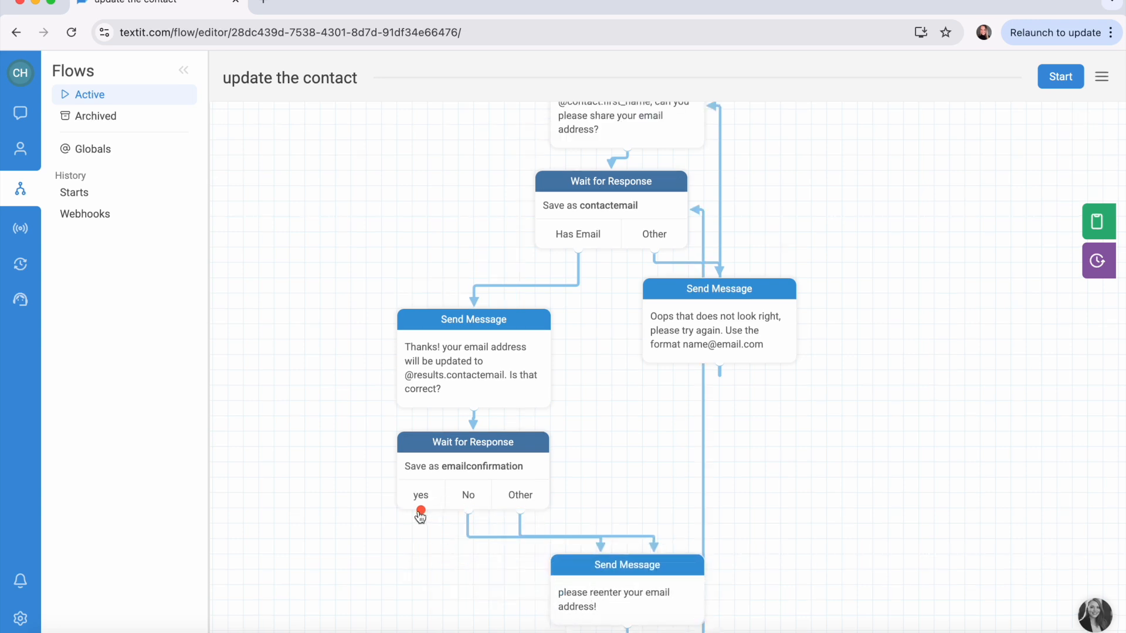
pyautogui.moveTo(421, 510); pyautogui.dragTo(387, 545)
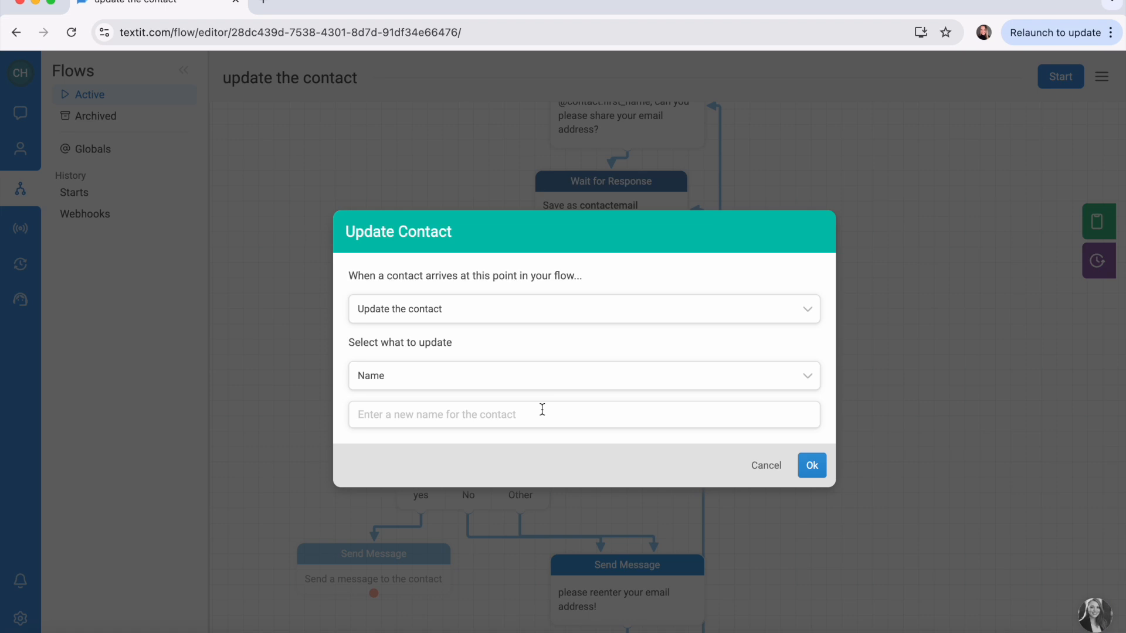
pyautogui.click(559, 389)
pyautogui.scroll(-2, 556, 452)
pyautogui.scroll(-1, 557, 452)
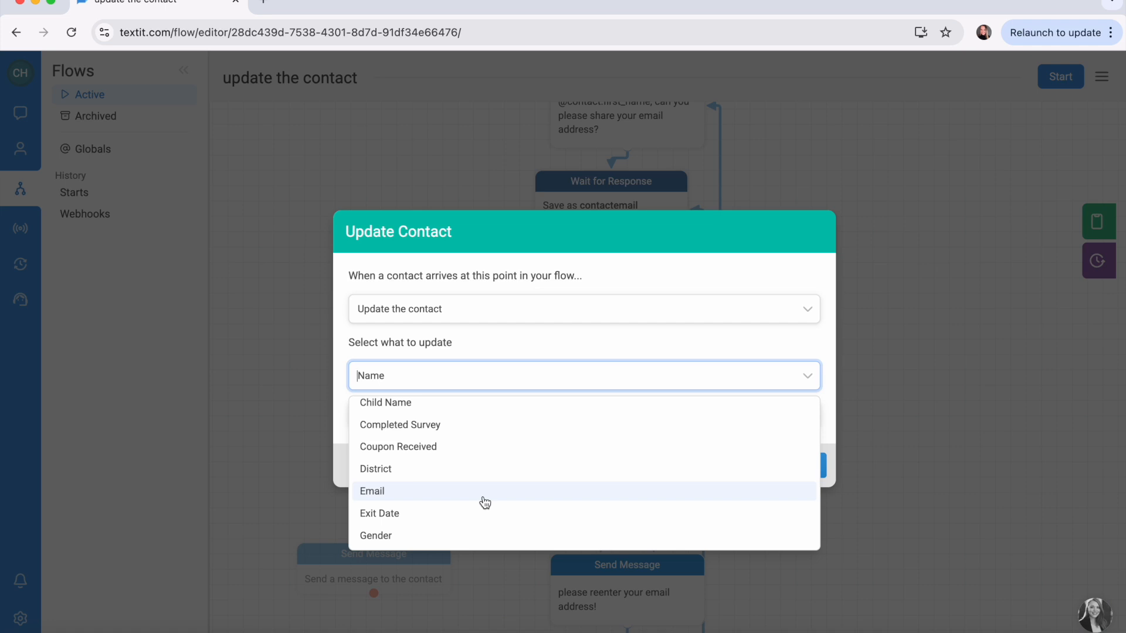
pyautogui.click(484, 498)
pyautogui.click(522, 413)
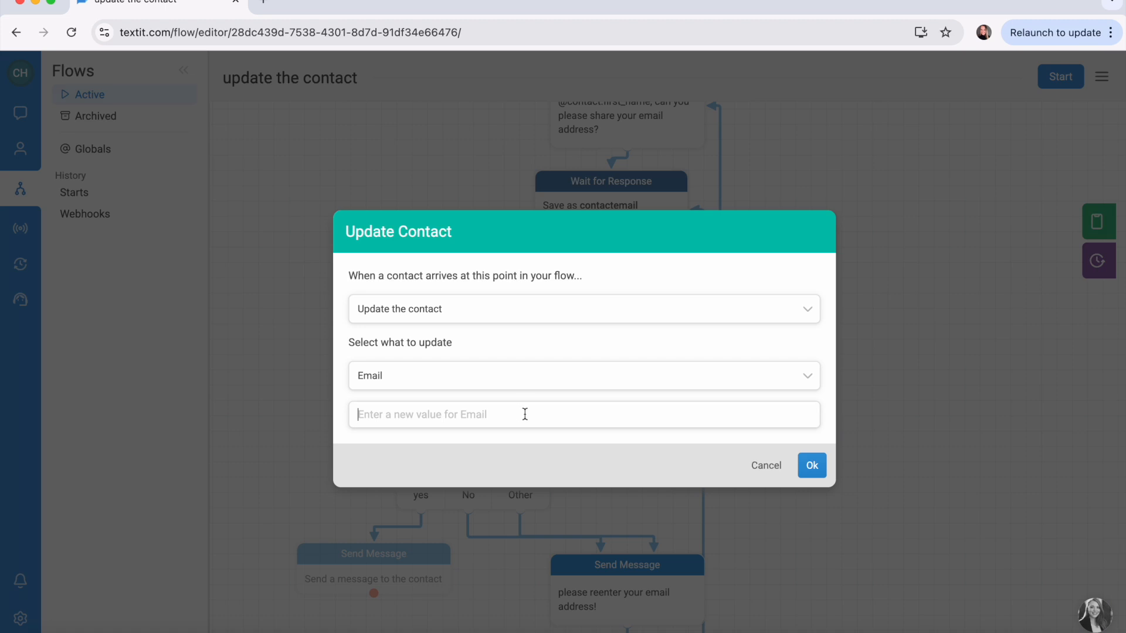
pyautogui.write('@results.')
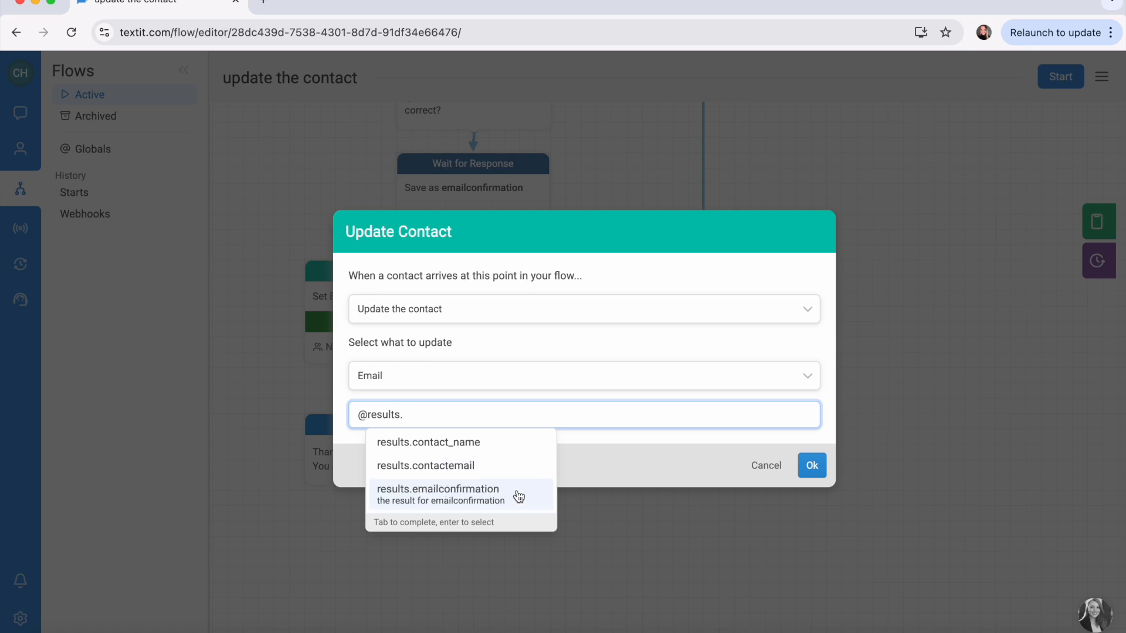
pyautogui.click(498, 471)
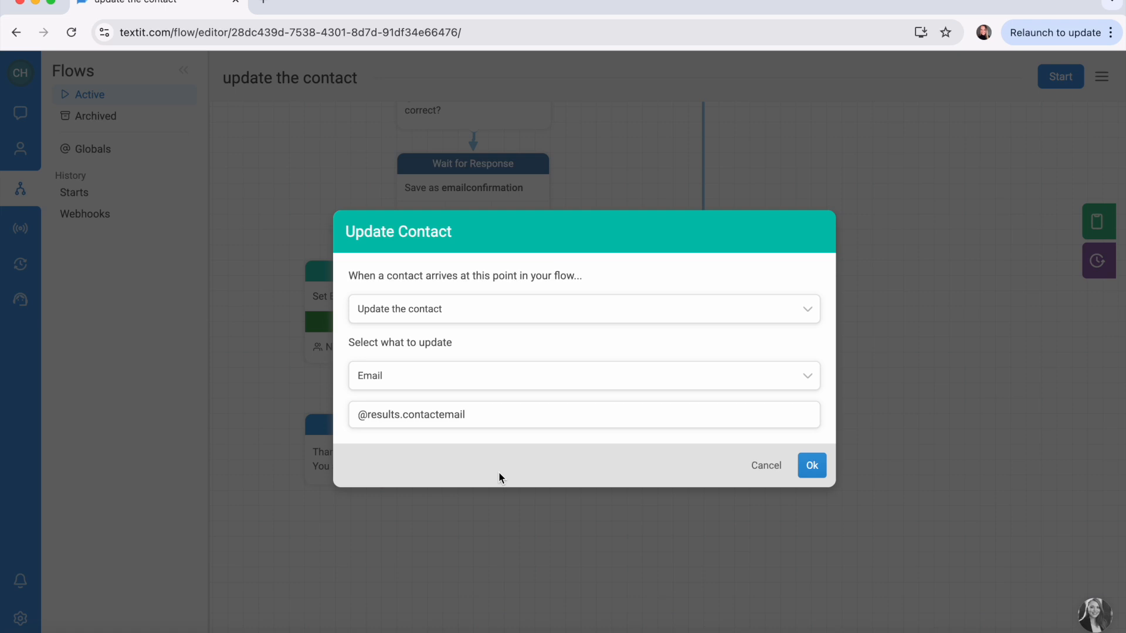
pyautogui.click(811, 465)
pyautogui.scroll(2, 811, 467)
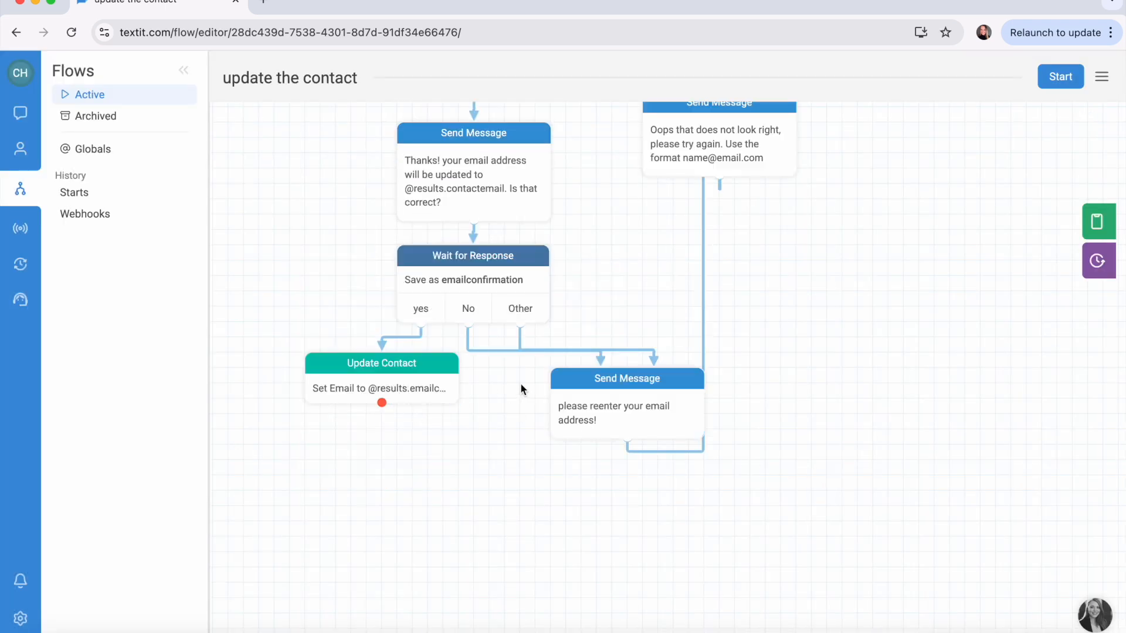
# Step: Add a second action to the Update Contact step that puts the contact in the Newcustomer group
pyautogui.moveTo(380, 403)
pyautogui.click(455, 401)
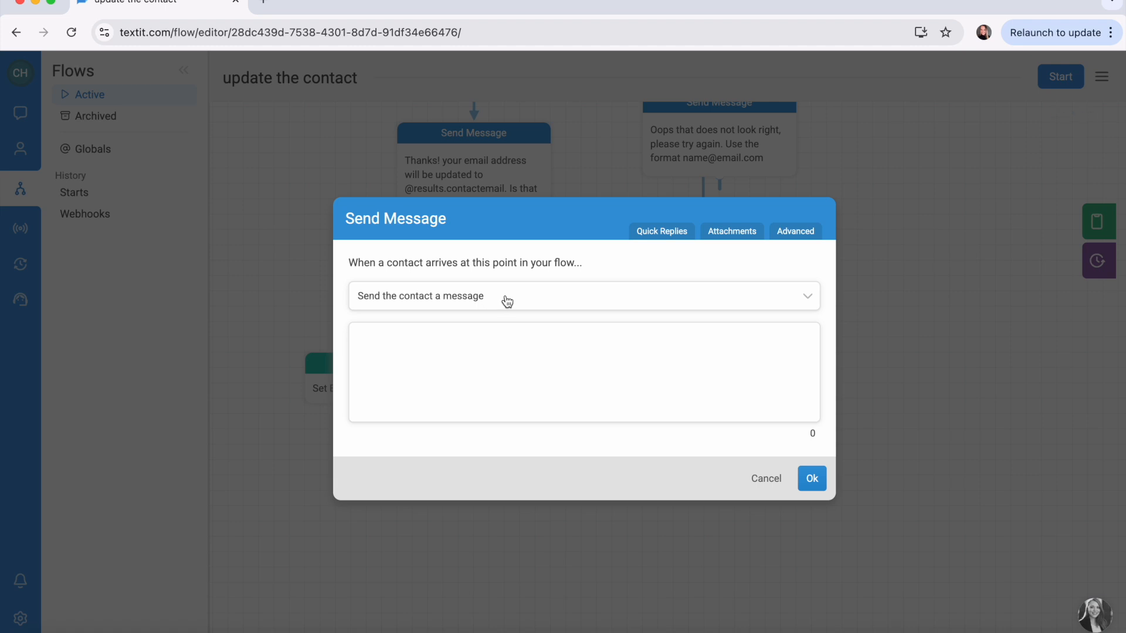
pyautogui.click(507, 302)
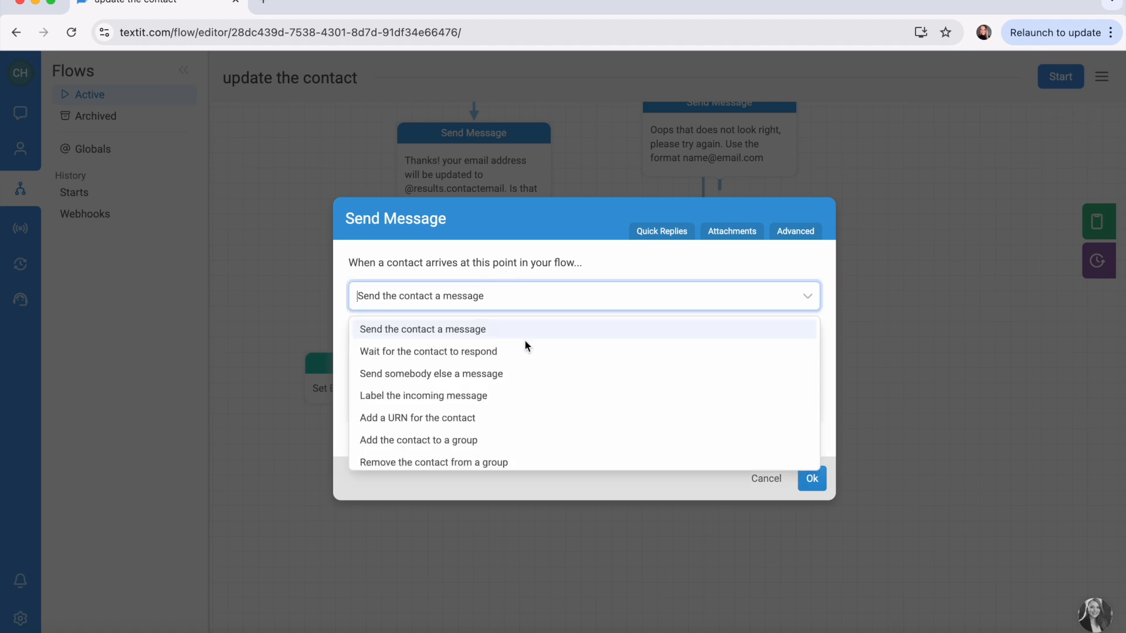
pyautogui.scroll(-1, 527, 347)
pyautogui.click(500, 427)
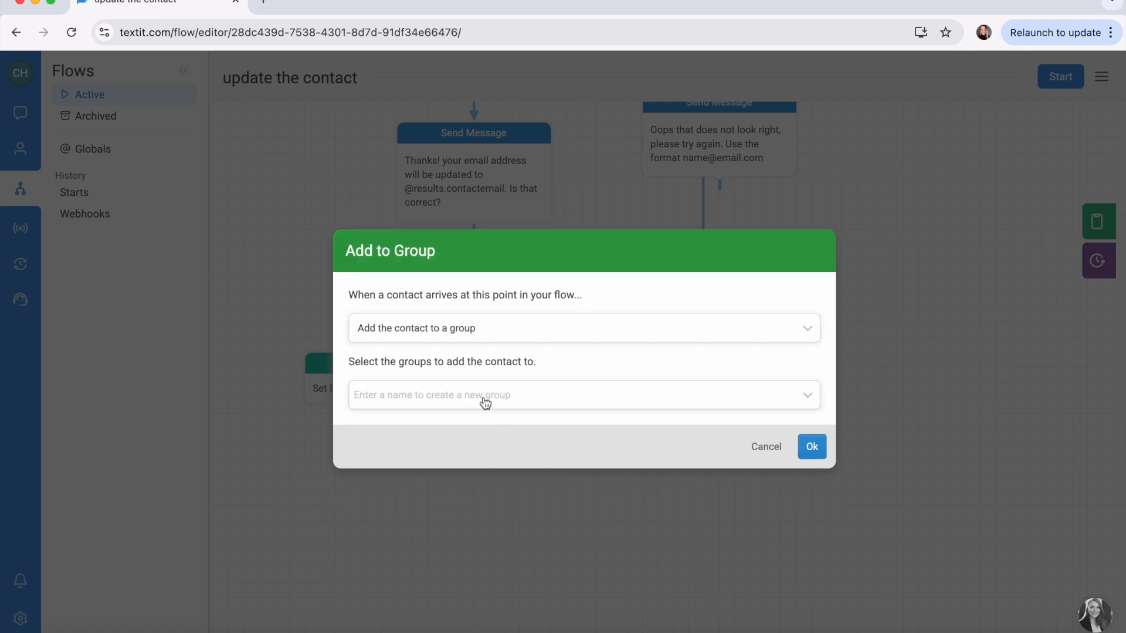
pyautogui.click(486, 404)
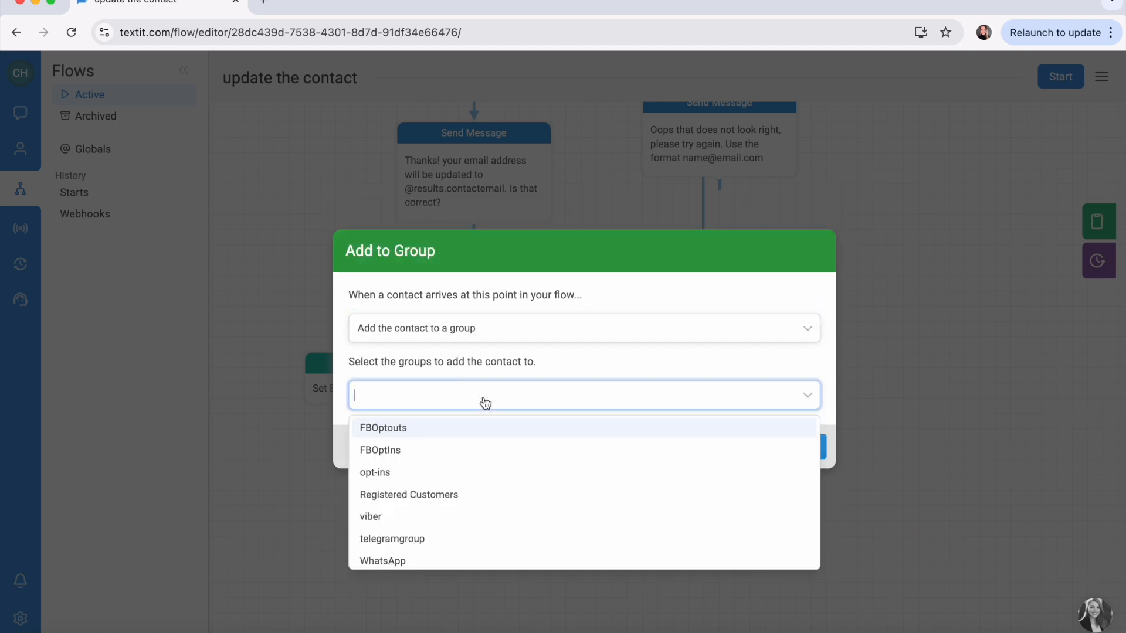
pyautogui.write('Newcustomer')
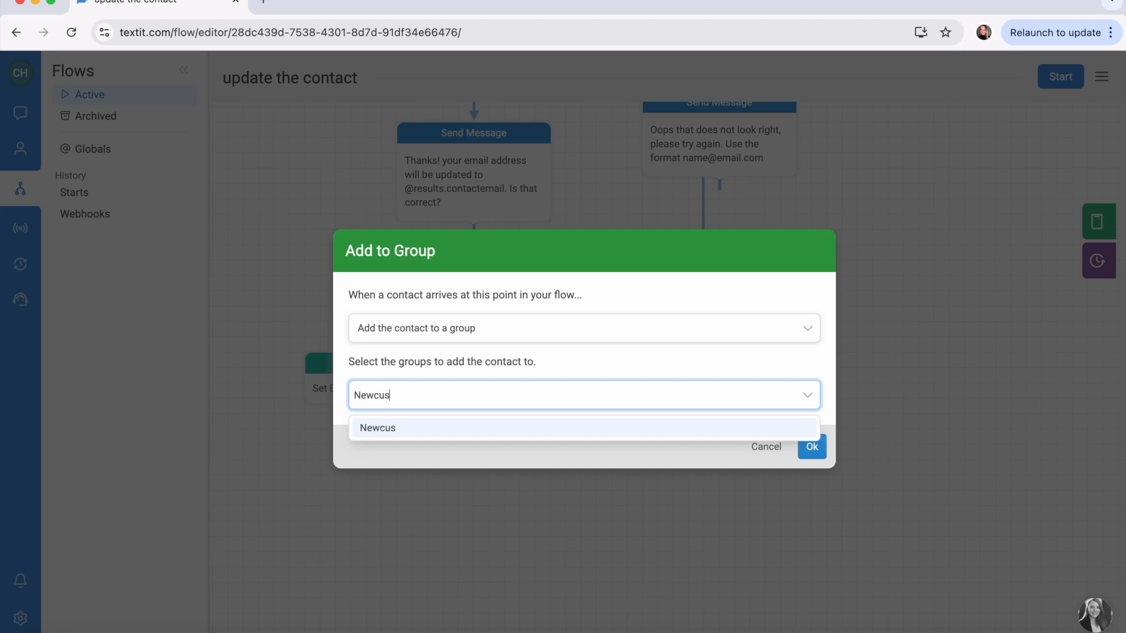
pyautogui.click(515, 428)
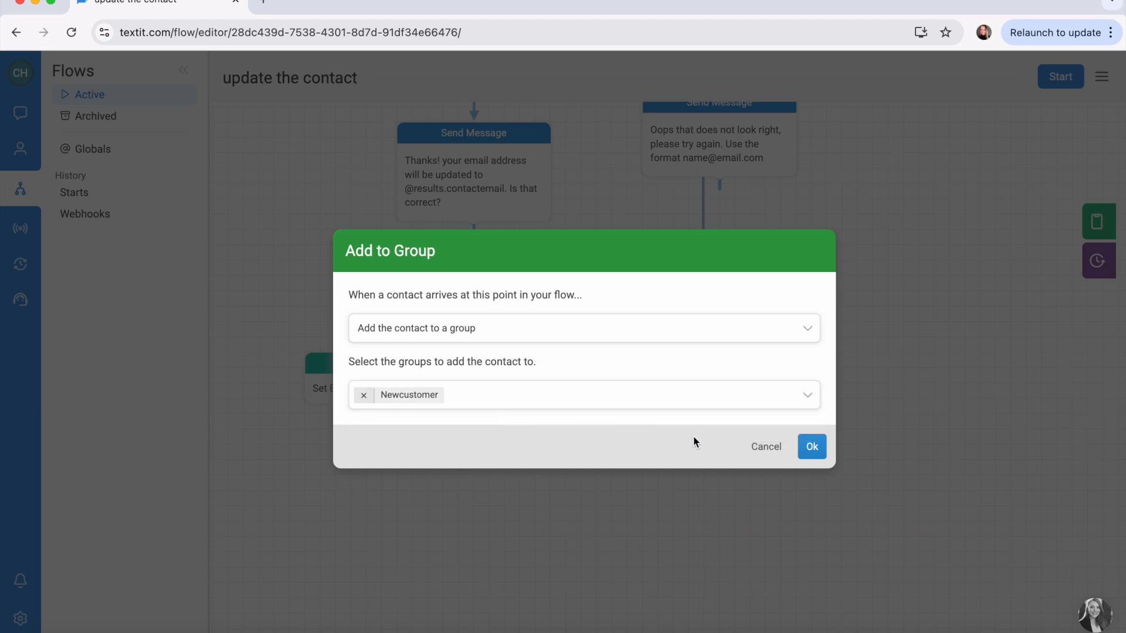
pyautogui.click(812, 448)
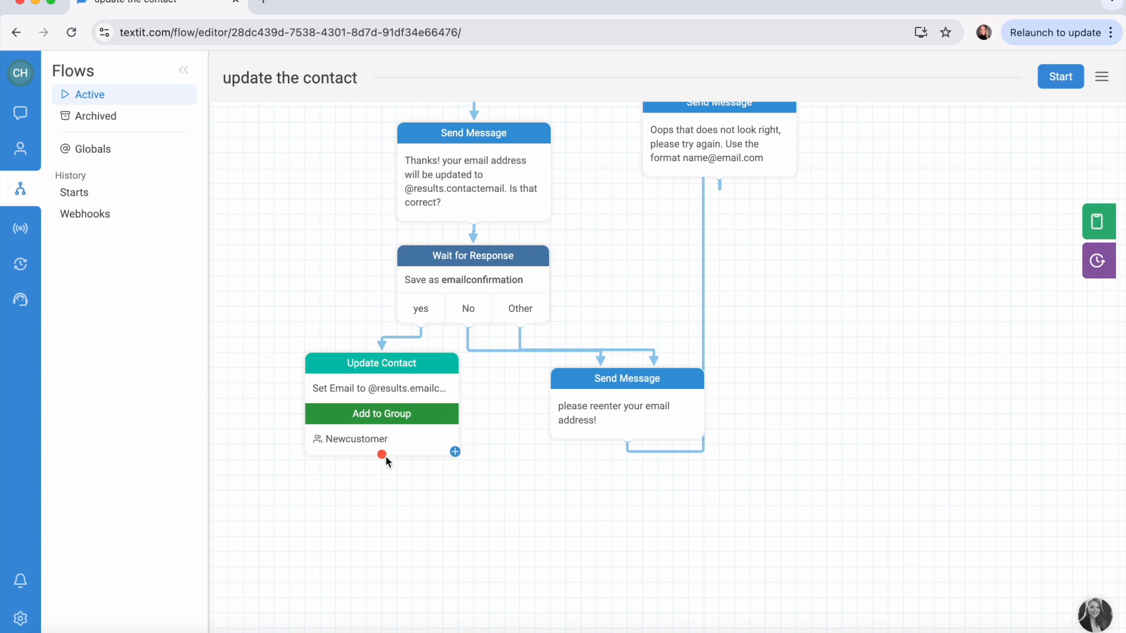
pyautogui.moveTo(382, 454); pyautogui.dragTo(378, 503)
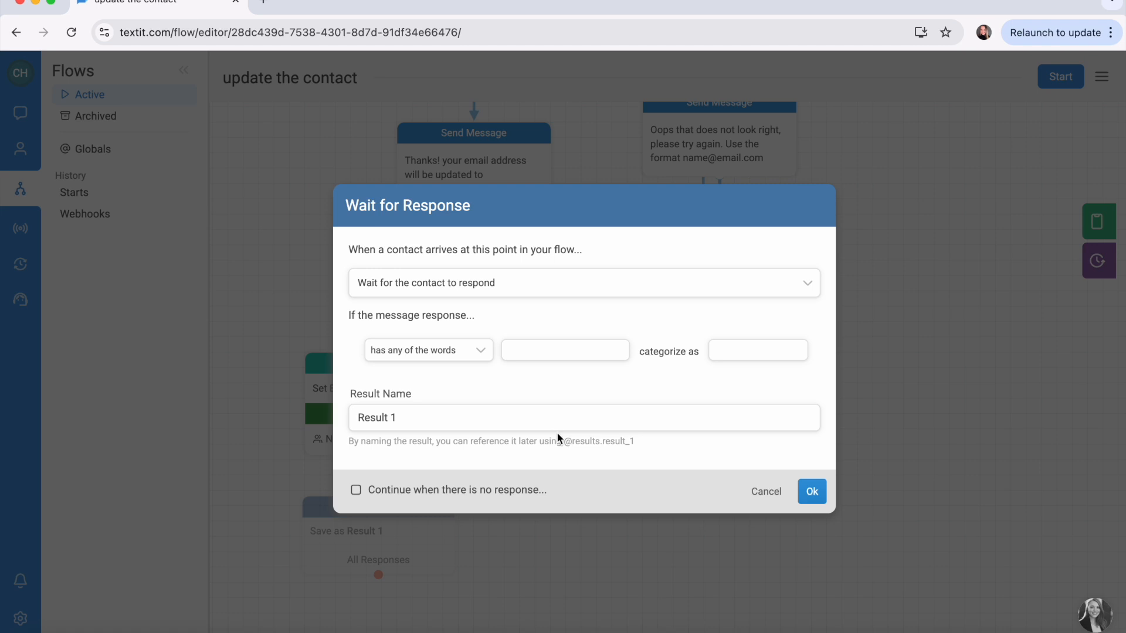
# Step: Make the new step send 'Thanks for sharing your info! You are all registered!', then launch the simulator
pyautogui.click(561, 295)
pyautogui.click(533, 316)
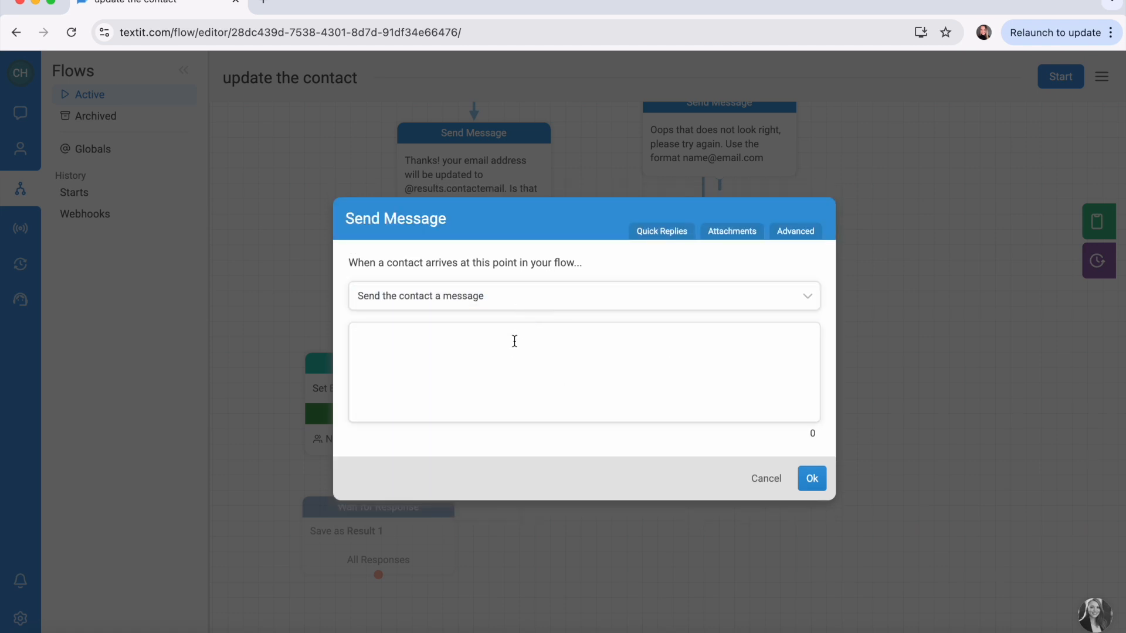
pyautogui.write('Thanks fo')
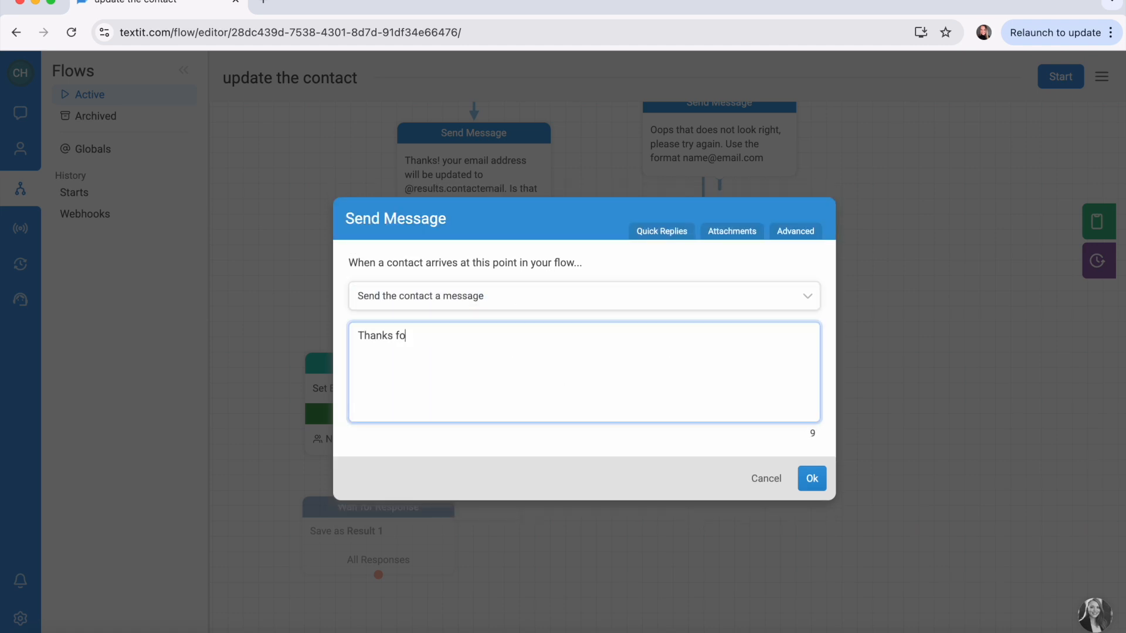
pyautogui.write('r sharing your info! You ')
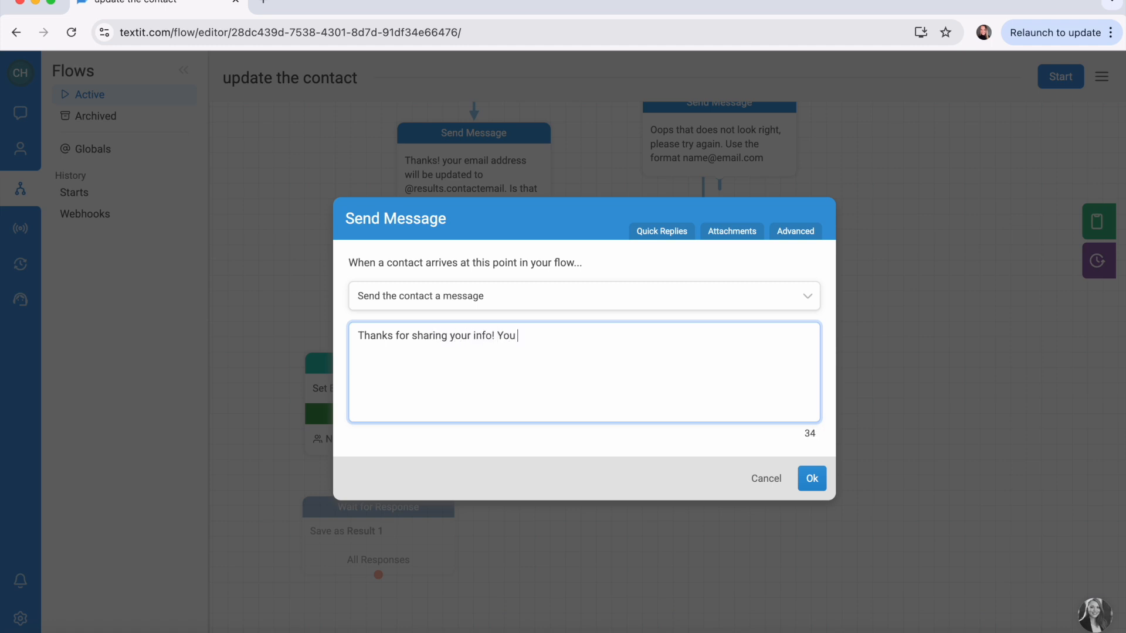
pyautogui.write('are all registered!')
pyautogui.click(812, 478)
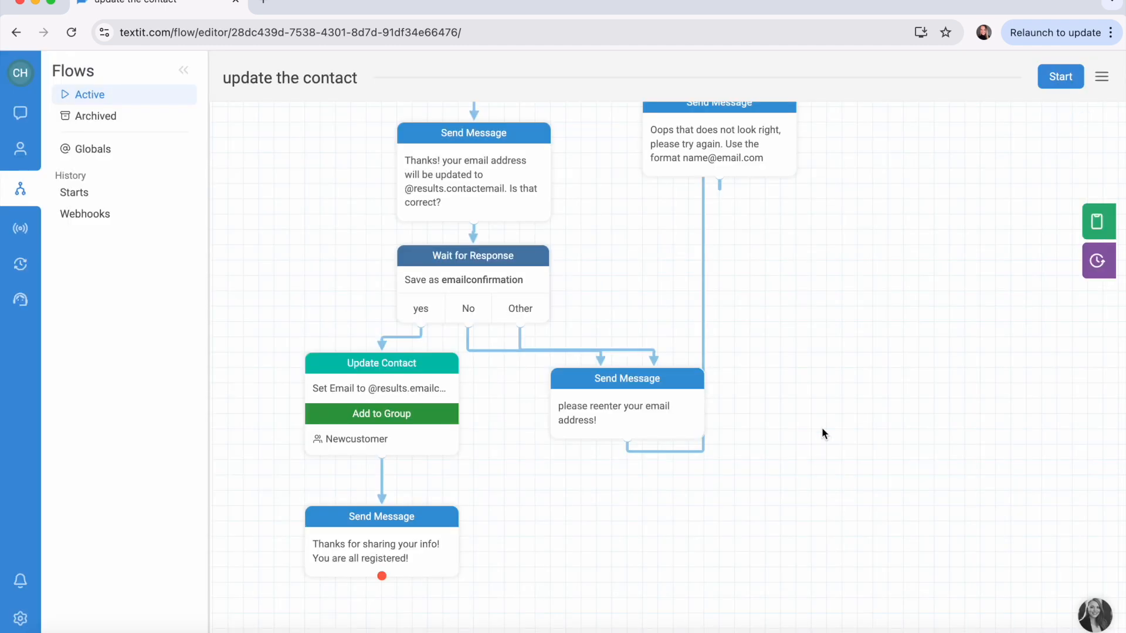
pyautogui.click(1094, 221)
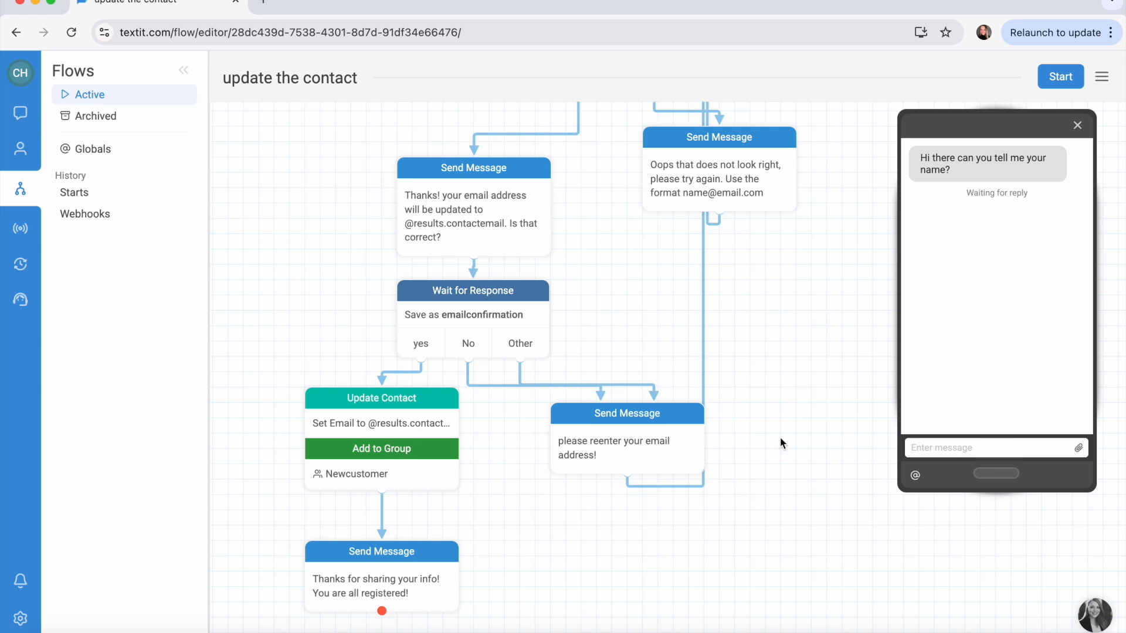
# Step: Answer the simulator's name question with the contact's full name
pyautogui.scroll(8, 780, 437)
pyautogui.scroll(2, 780, 441)
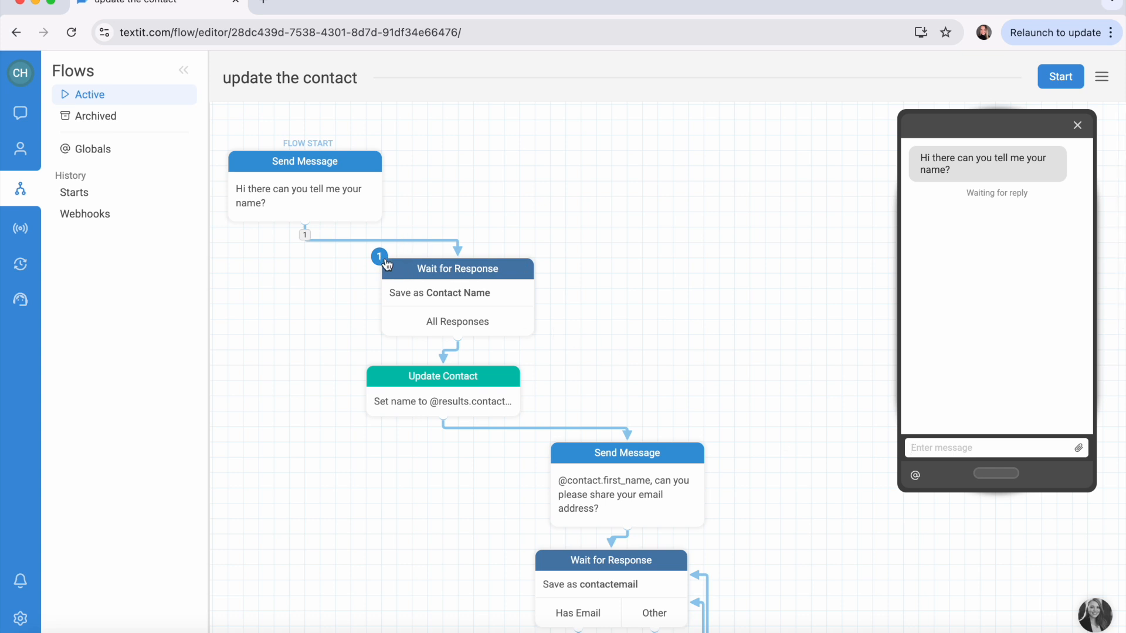
pyautogui.click(950, 444)
pyautogui.write('Peter Pan')
pyautogui.press('Return')
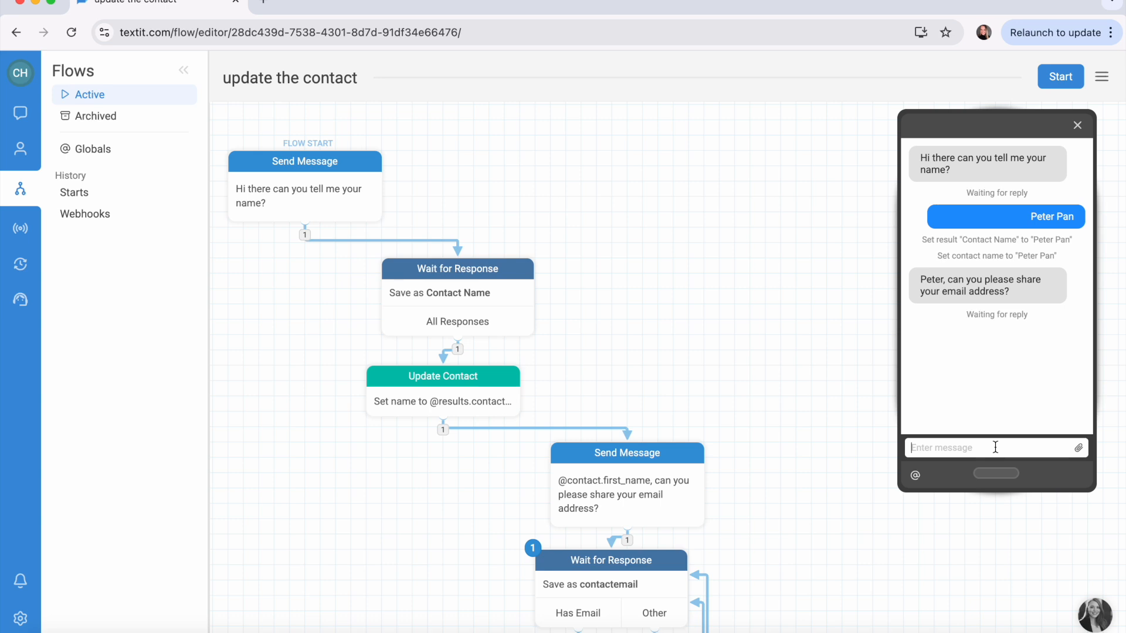
# Step: Reply with a malformed email address to trigger the Oops retry message
pyautogui.write('peter@.com')
pyautogui.press('Return')
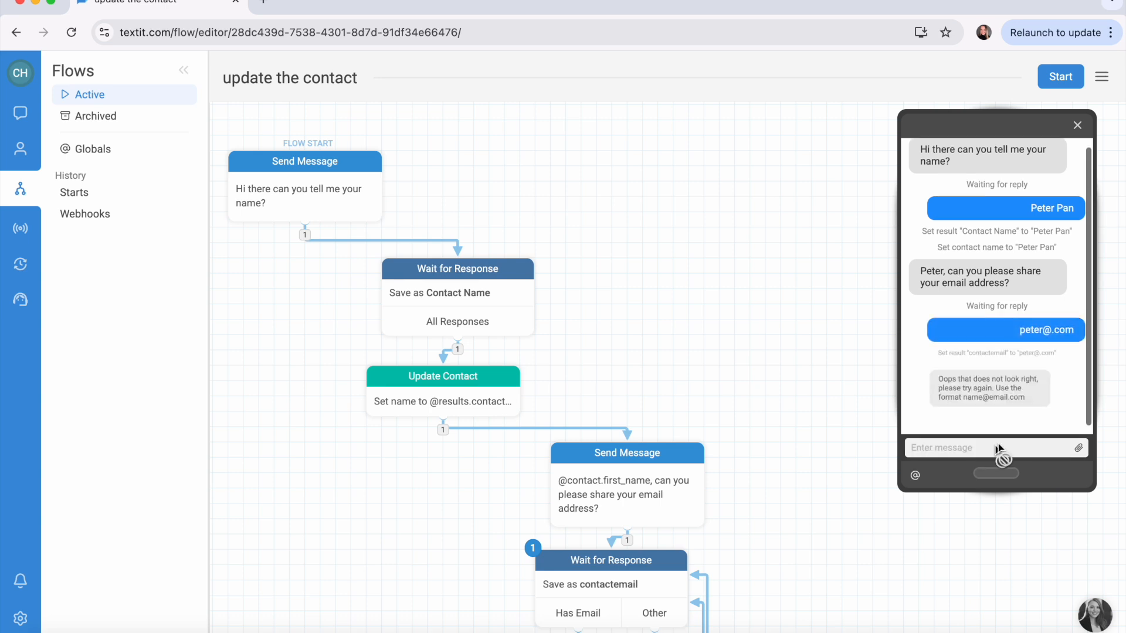
pyautogui.scroll(-1, 1028, 395)
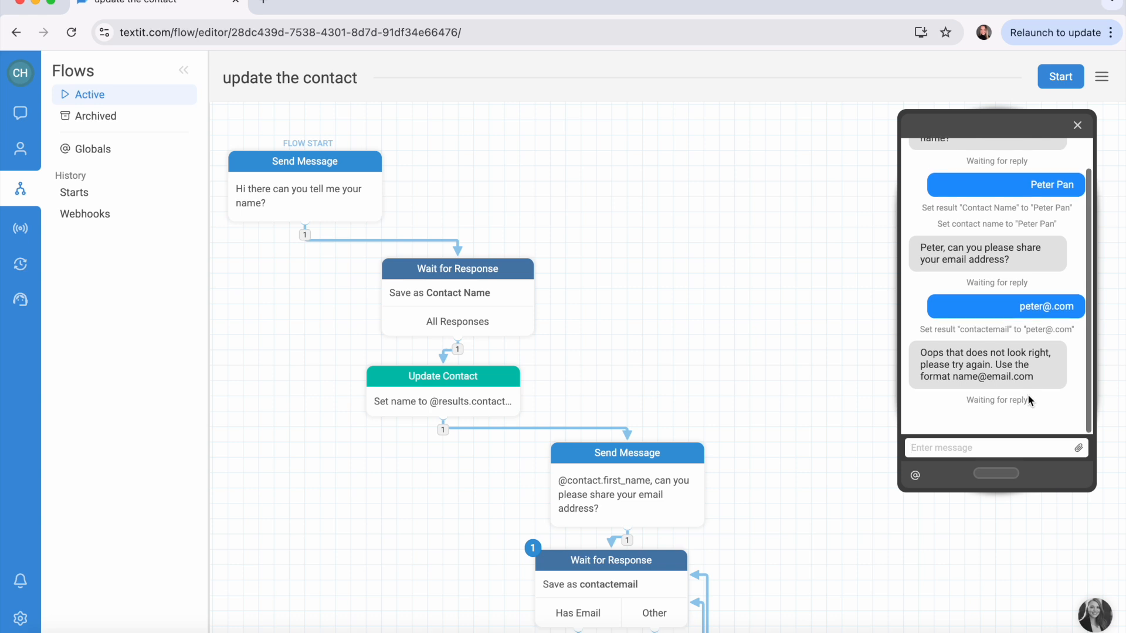
# Step: Send a valid email address in the simulator
pyautogui.click(1010, 451)
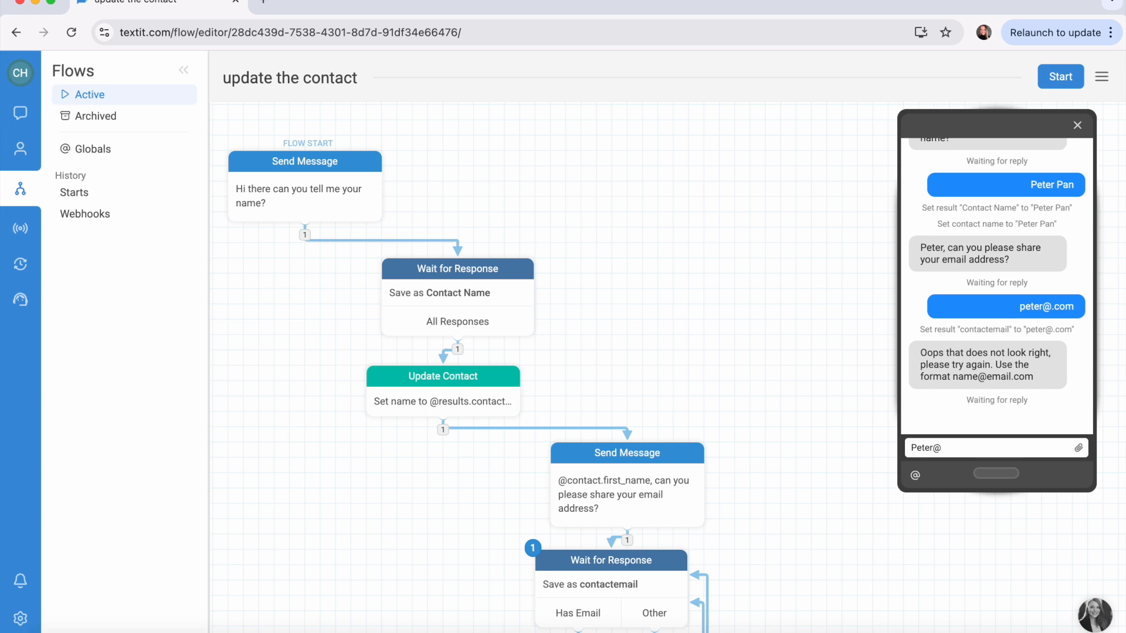
pyautogui.press('Return')
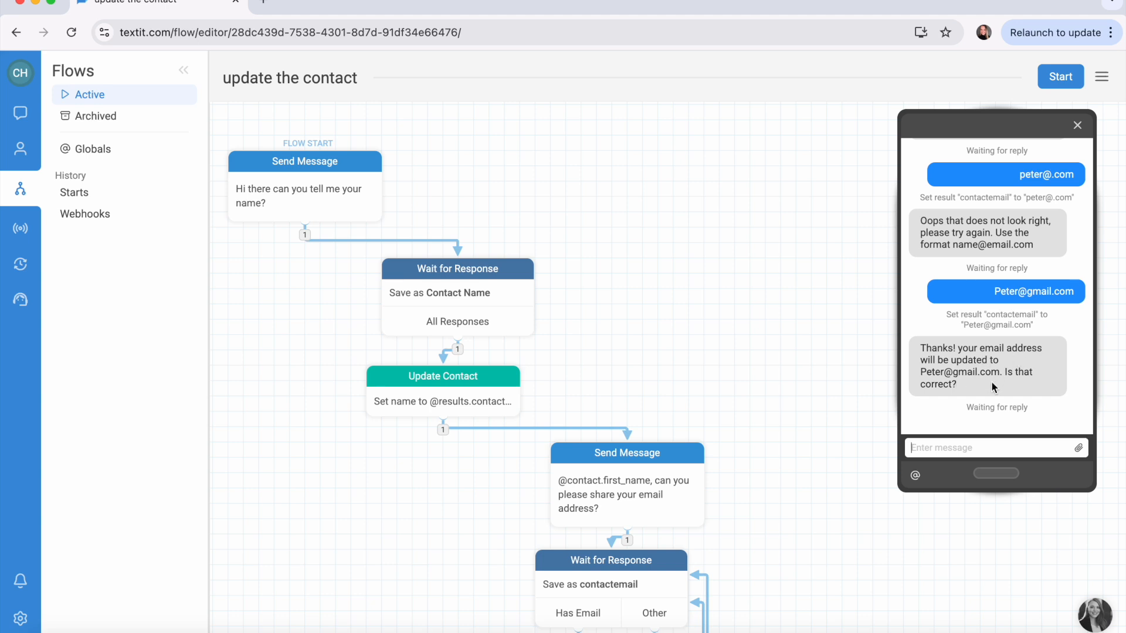
# Step: Answer yes to the confirmation question to finish the flow
pyautogui.click(958, 449)
pyautogui.write('yes')
pyautogui.press('Return')
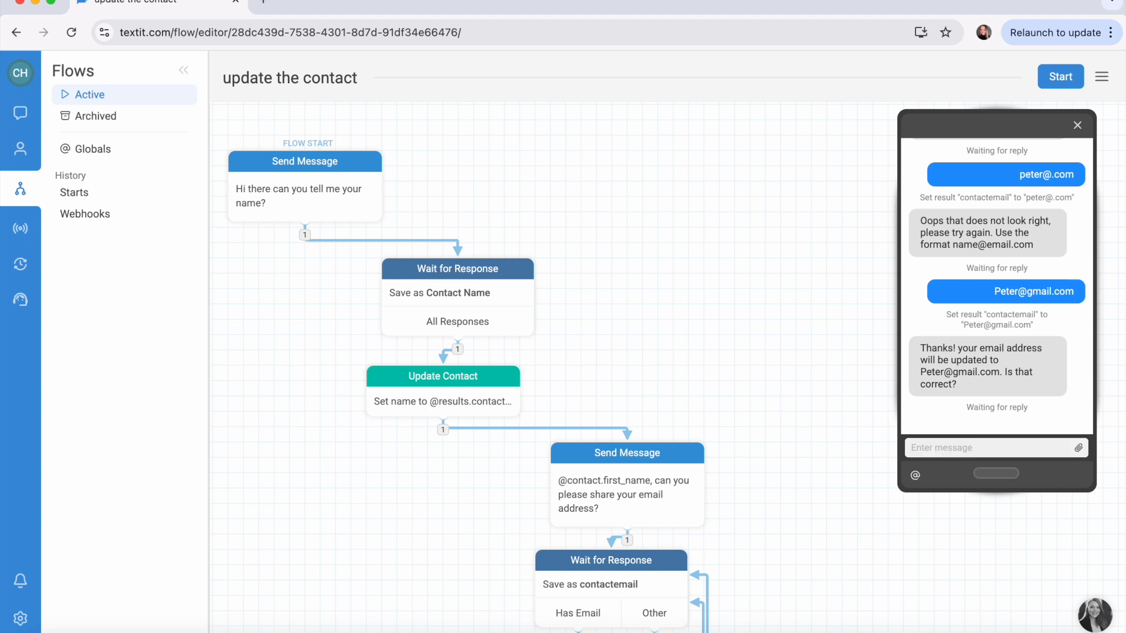